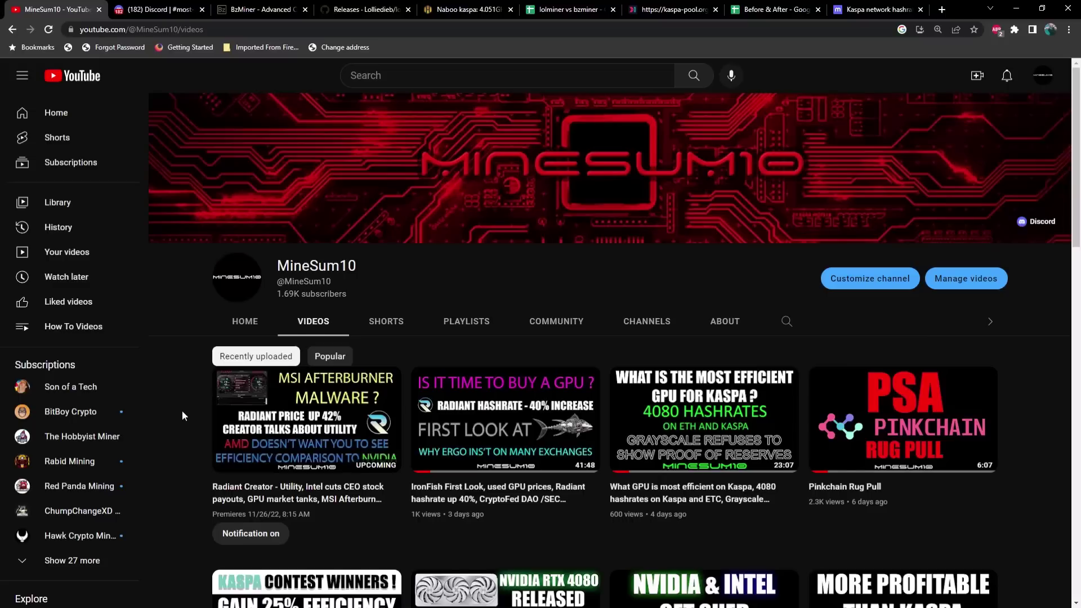
Step: Switch to Discord and inspect the RTX 3060 Ti entry's miner screenshot in the most-efficient-kaspa channel
{"action": "left_click", "coordinate": [149, 9]}
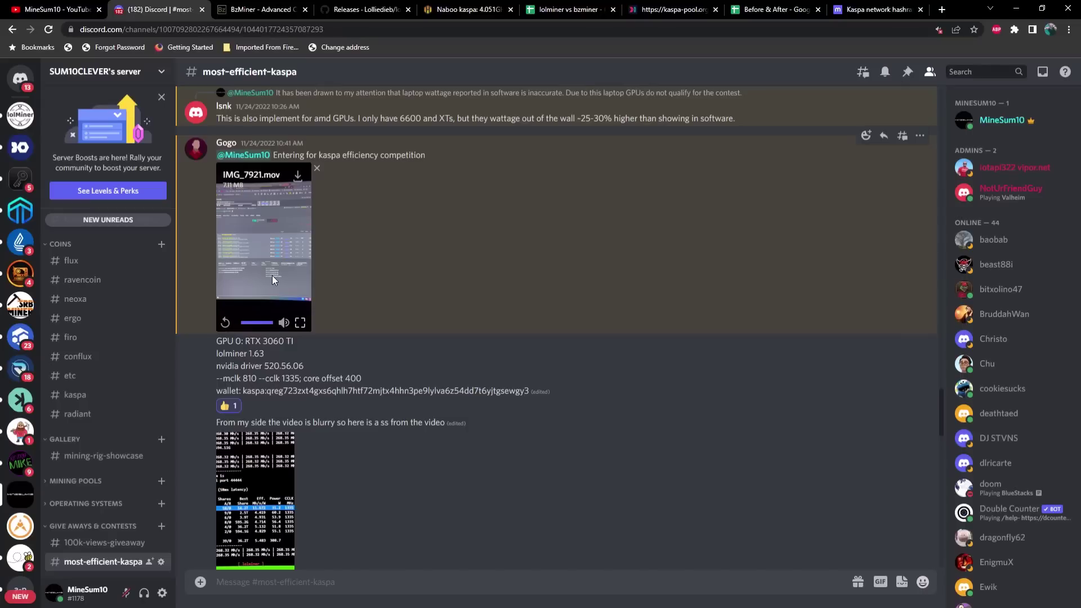
{"action": "scroll", "coordinate": [248, 403], "scroll_direction": "down", "scroll_amount": 2}
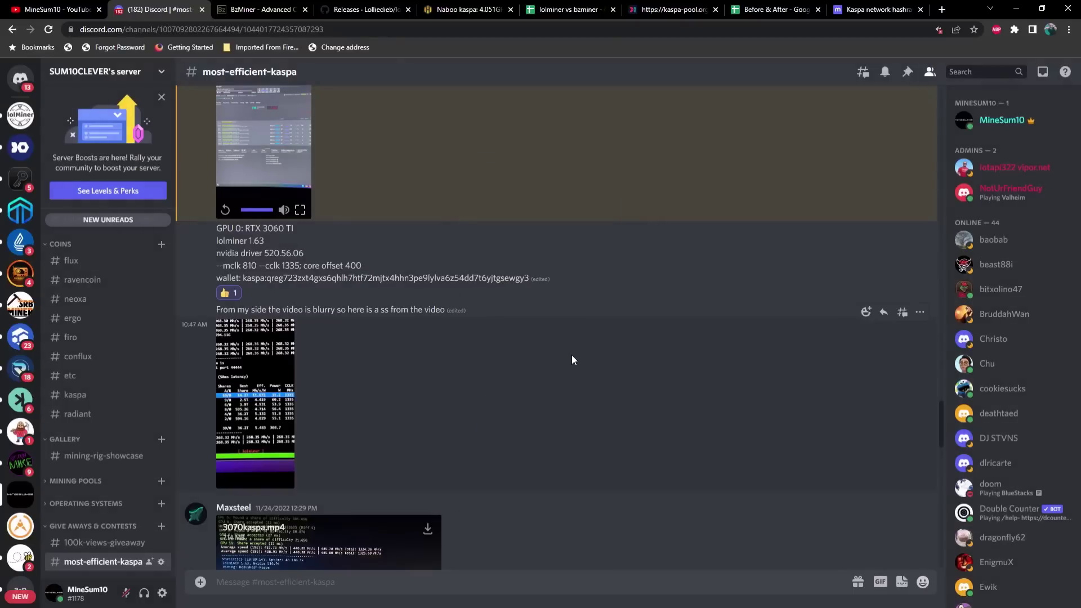
{"action": "left_click", "coordinate": [282, 396]}
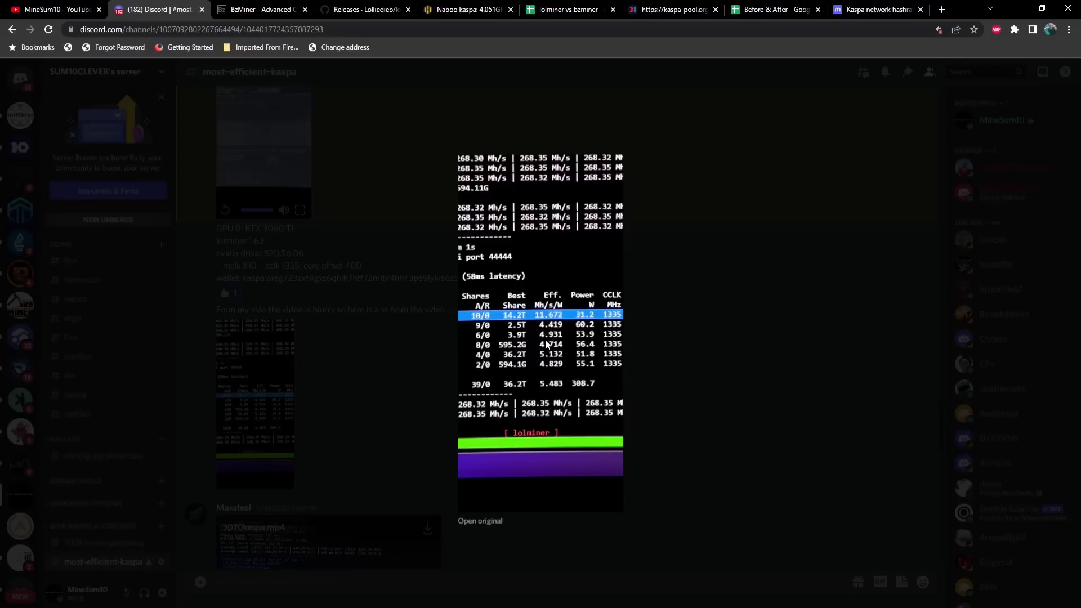
{"action": "left_click", "coordinate": [355, 331]}
{"action": "scroll", "coordinate": [355, 332], "scroll_direction": "down", "scroll_amount": 2}
{"action": "scroll", "coordinate": [355, 333], "scroll_direction": "down", "scroll_amount": 1}
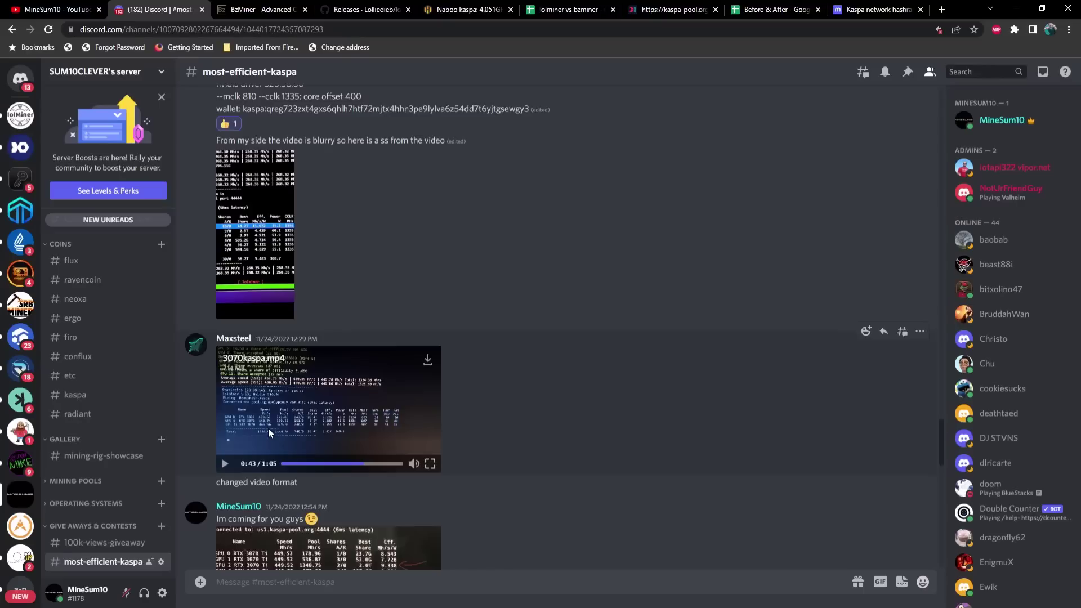
{"action": "scroll", "coordinate": [327, 403], "scroll_direction": "down", "scroll_amount": 4}
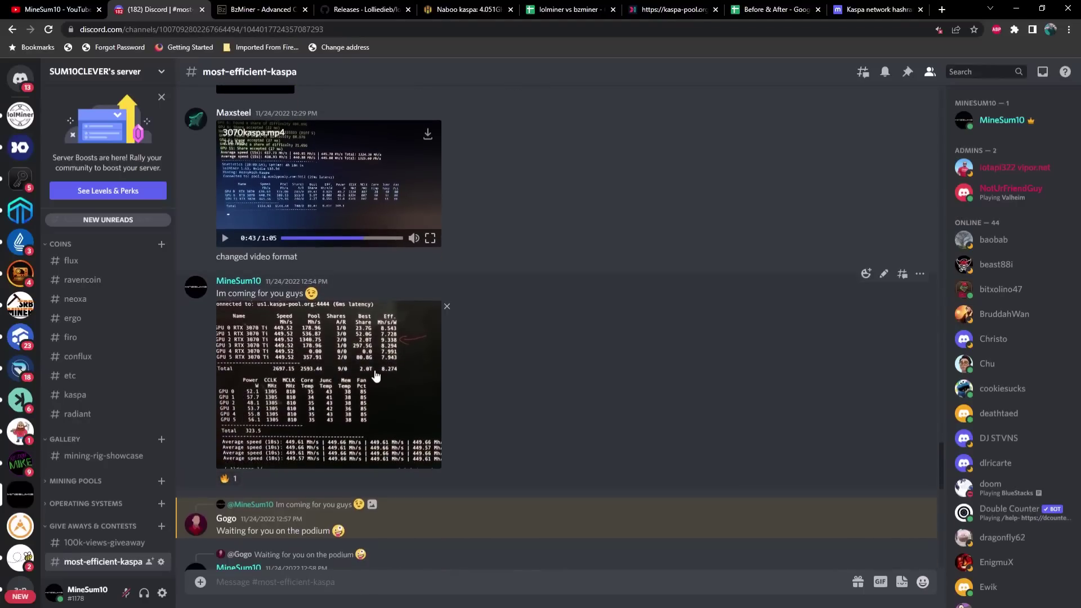
Step: Find the earlier RTX 3070 laptop entry in the channel and examine its miner statistics at full size
{"action": "scroll", "coordinate": [359, 257], "scroll_direction": "up", "scroll_amount": 15}
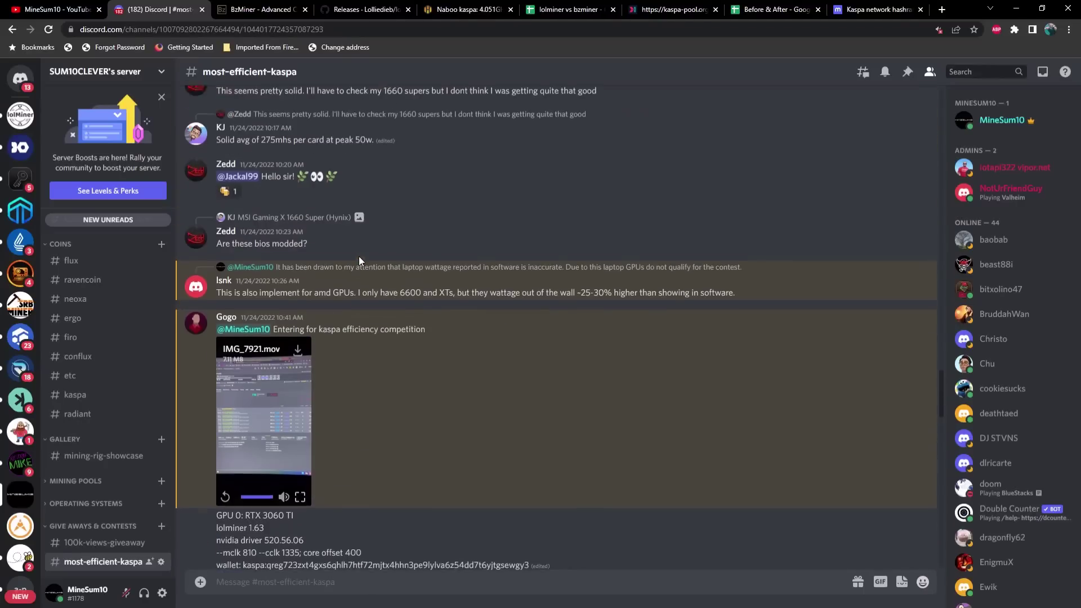
{"action": "scroll", "coordinate": [359, 256], "scroll_direction": "up", "scroll_amount": 10}
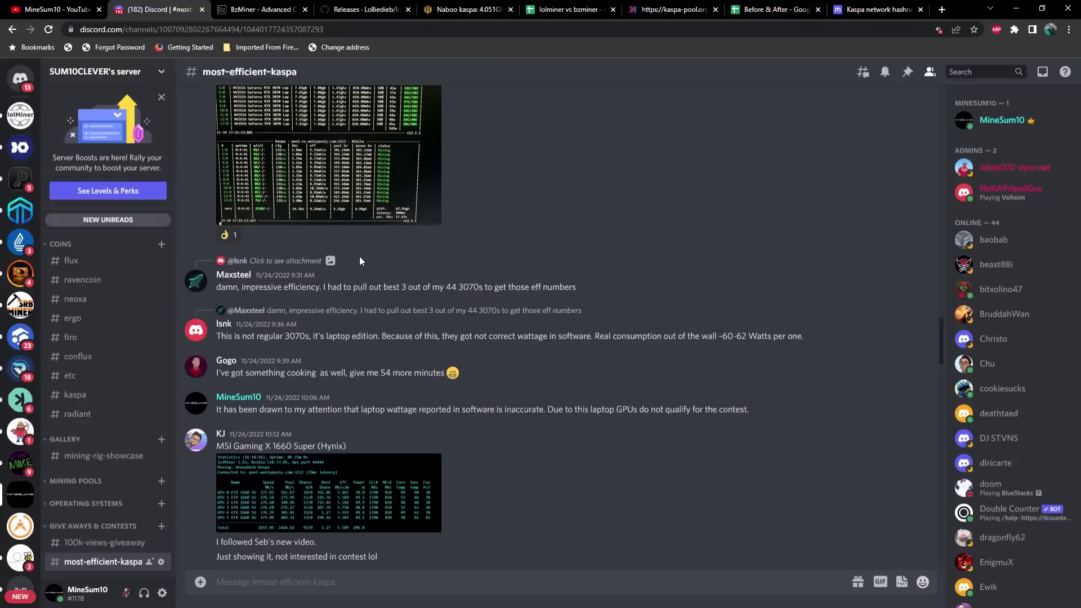
{"action": "scroll", "coordinate": [359, 255], "scroll_direction": "up", "scroll_amount": 1}
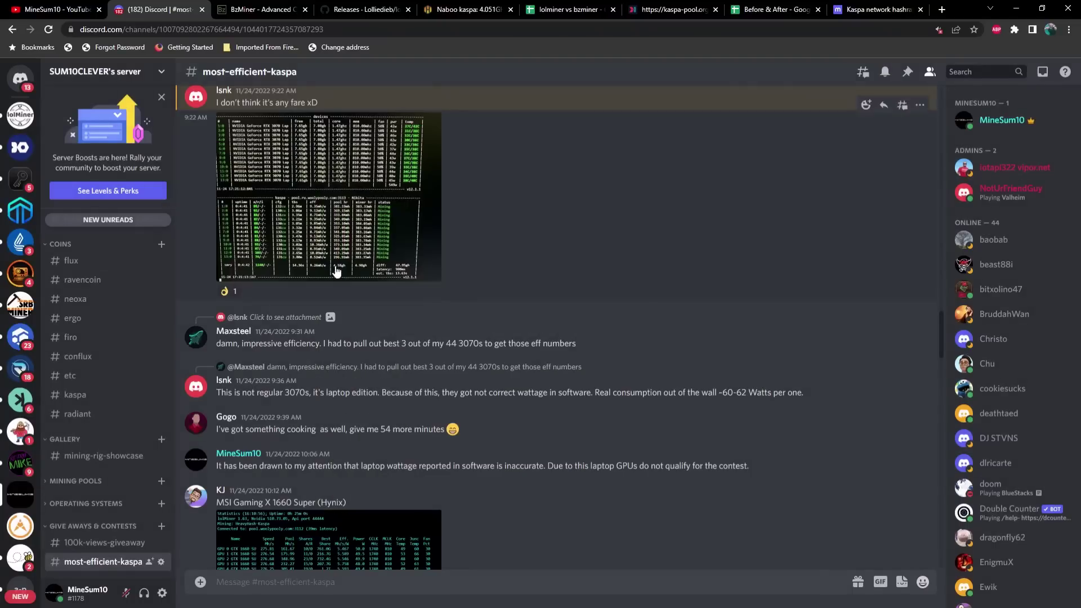
{"action": "left_click", "coordinate": [352, 249]}
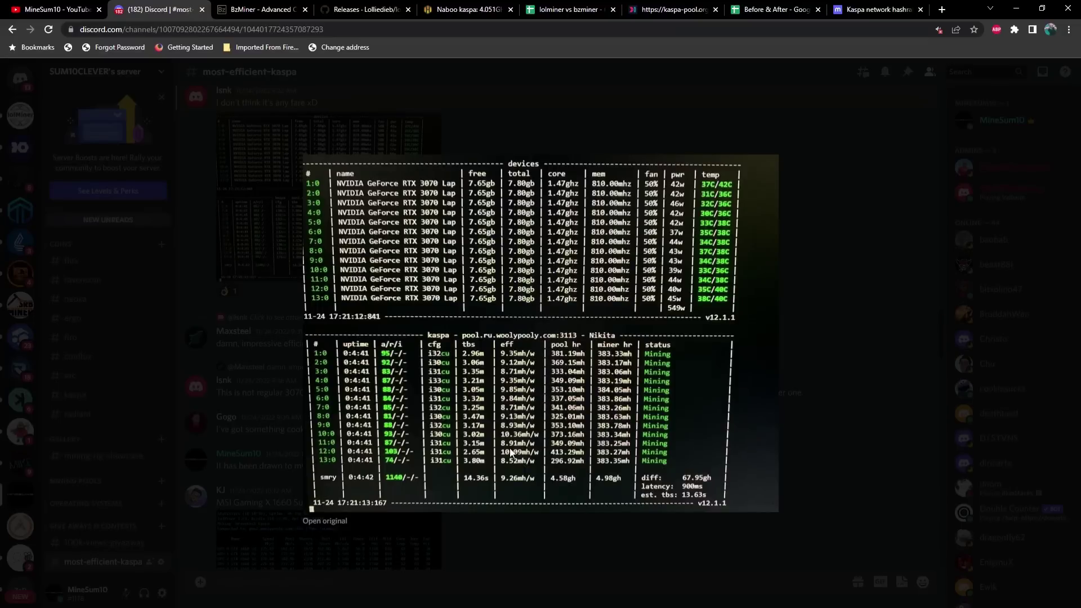
{"action": "left_click", "coordinate": [432, 115]}
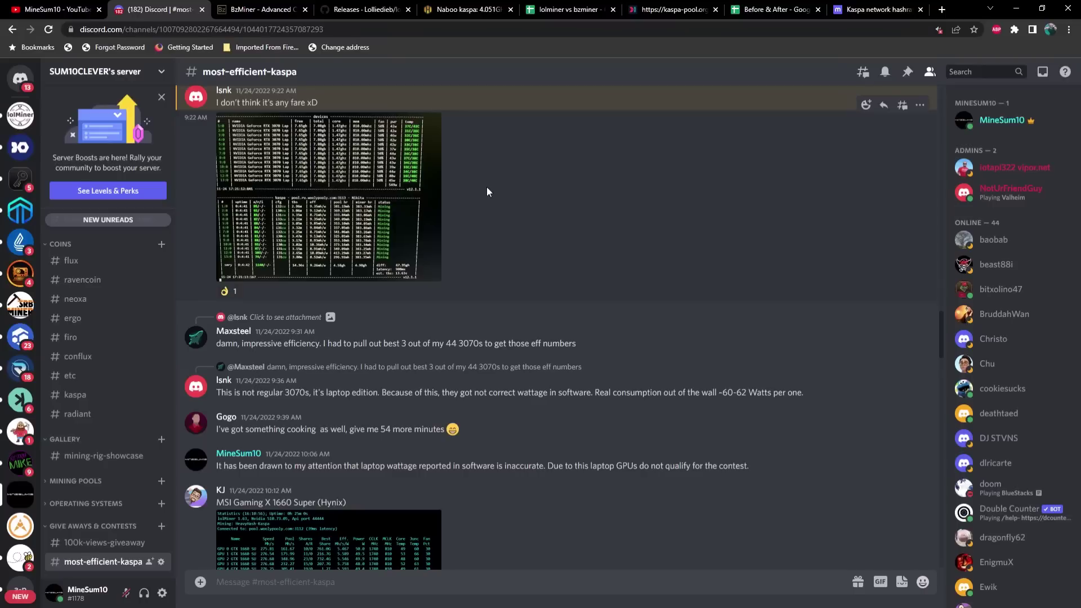
Step: Return to the RTX 3070 Ti entry captioned "Im coming for you guys" and examine its efficiency screenshot enlarged
{"action": "scroll", "coordinate": [486, 187], "scroll_direction": "down", "scroll_amount": 7}
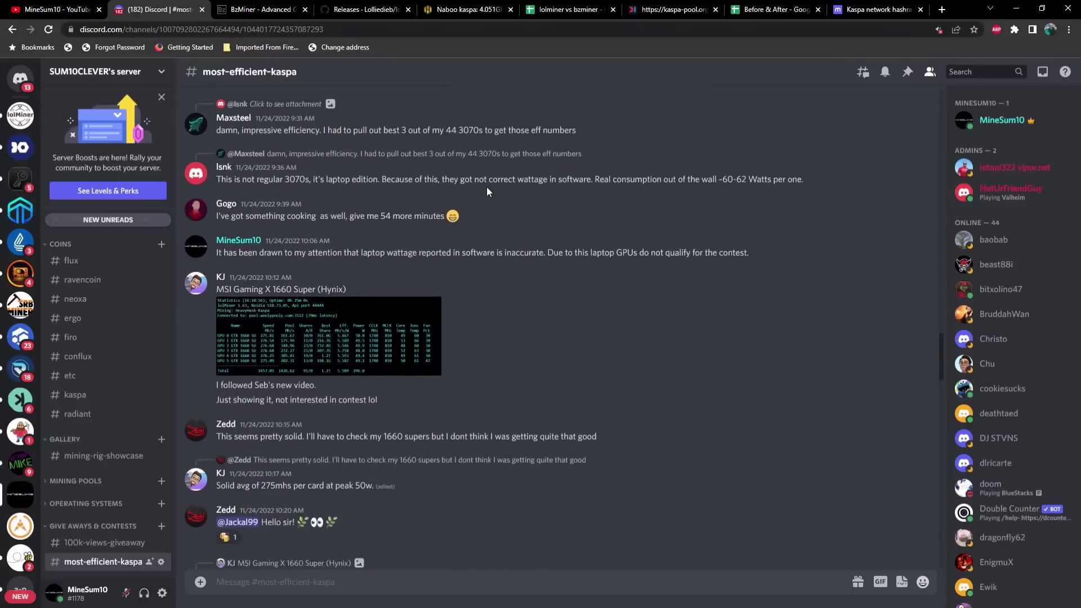
{"action": "scroll", "coordinate": [486, 187], "scroll_direction": "down", "scroll_amount": 5}
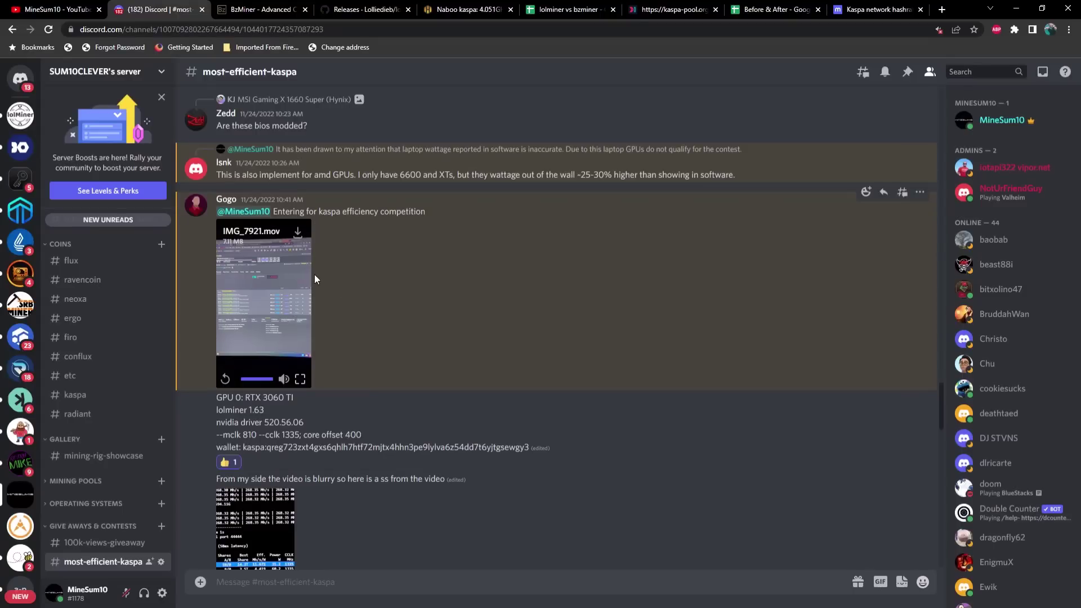
{"action": "scroll", "coordinate": [315, 275], "scroll_direction": "down", "scroll_amount": 1}
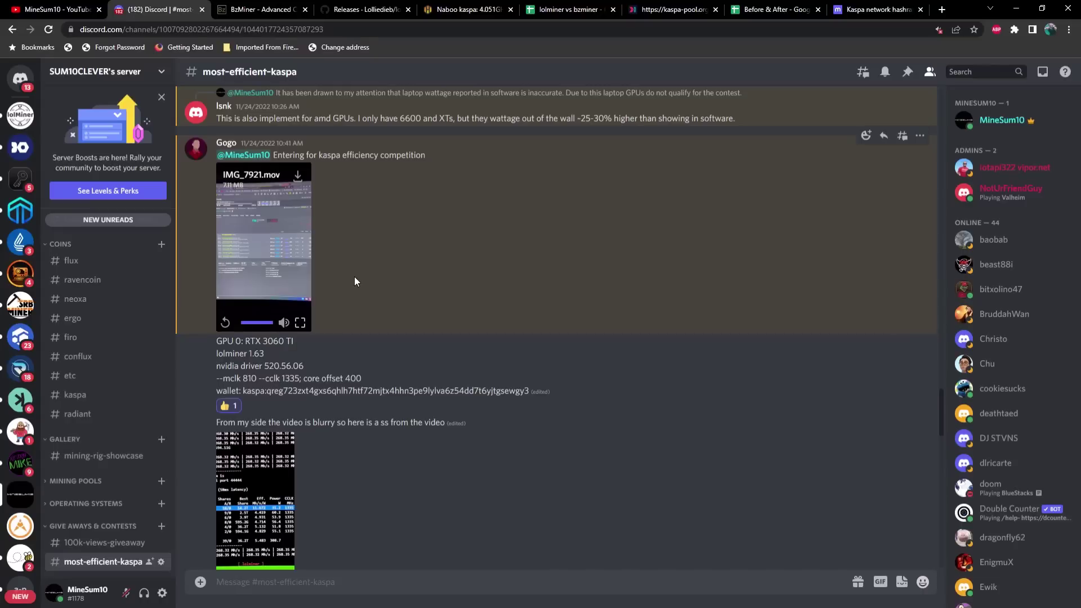
{"action": "scroll", "coordinate": [353, 276], "scroll_direction": "down", "scroll_amount": 7}
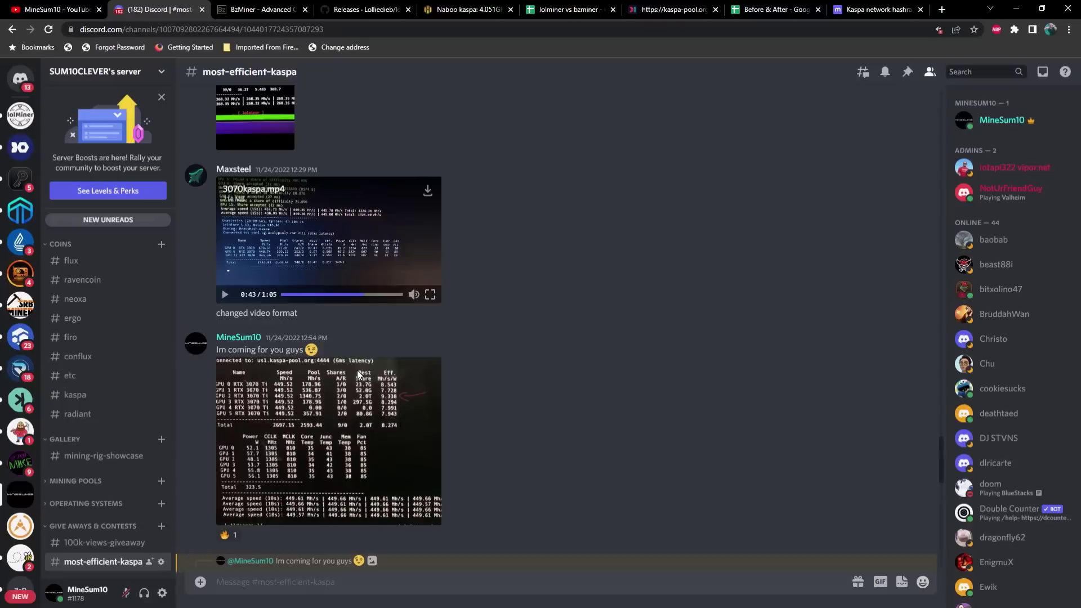
{"action": "left_click", "coordinate": [365, 460]}
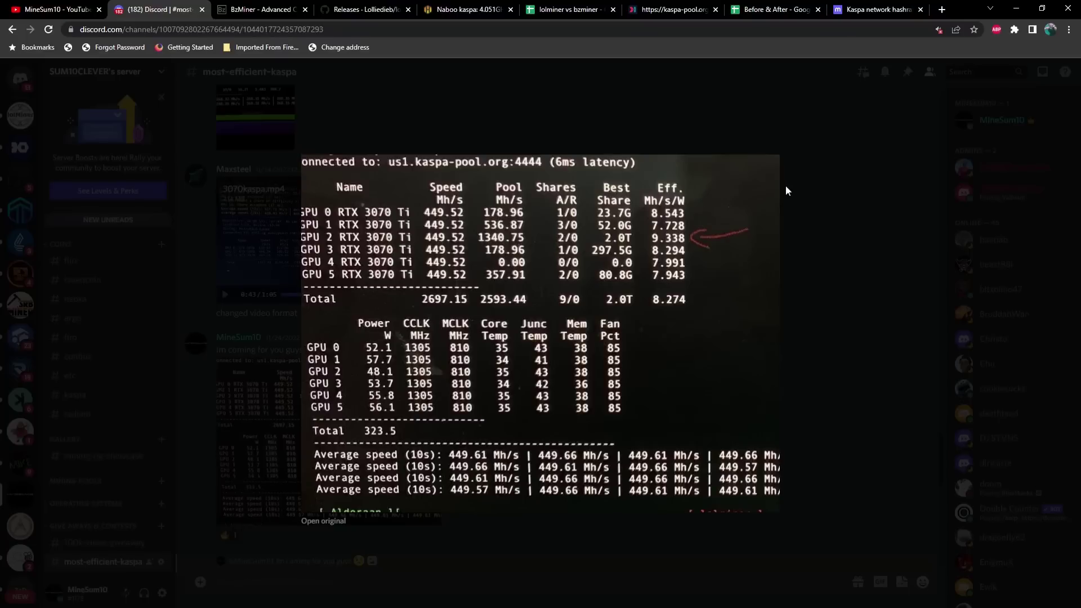
{"action": "left_click", "coordinate": [800, 225]}
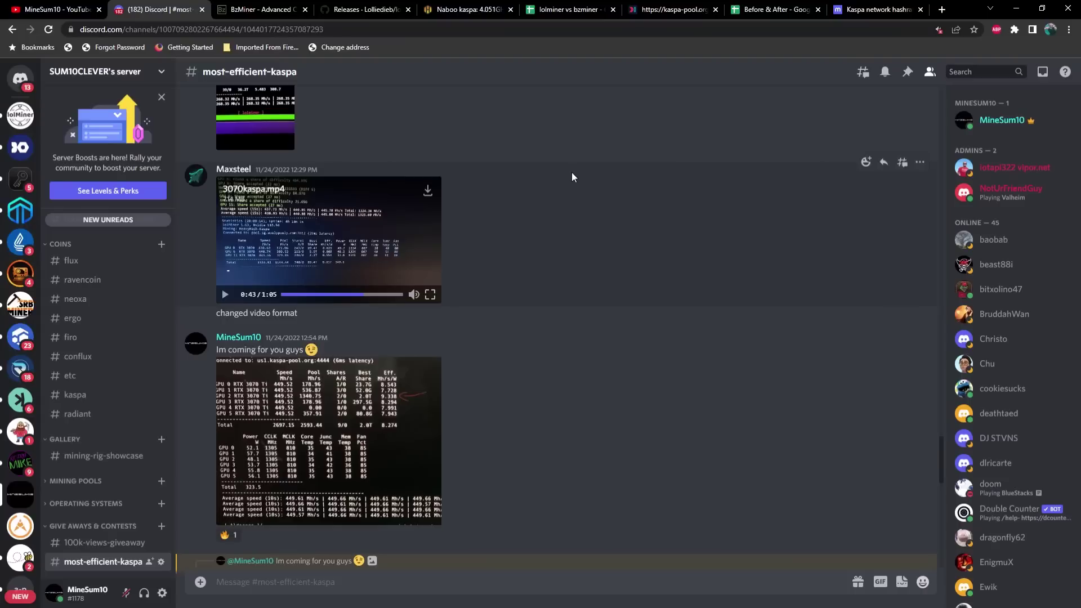
Step: Check the Kaspa dev fees on the BzMiner website and the lolMiner GitHub releases page
{"action": "left_click", "coordinate": [264, 11]}
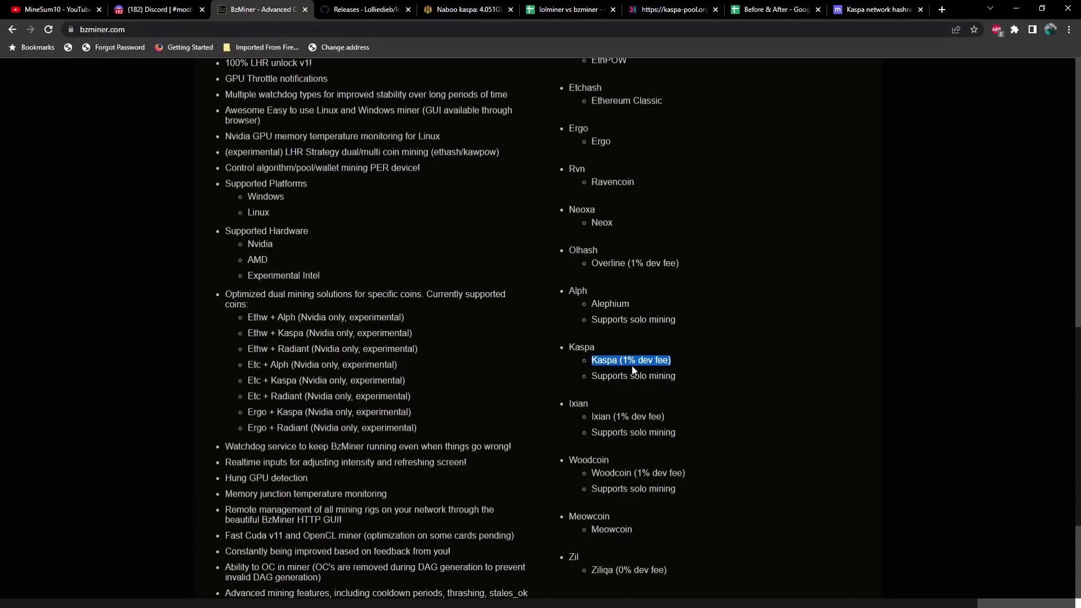
{"action": "left_click", "coordinate": [369, 11]}
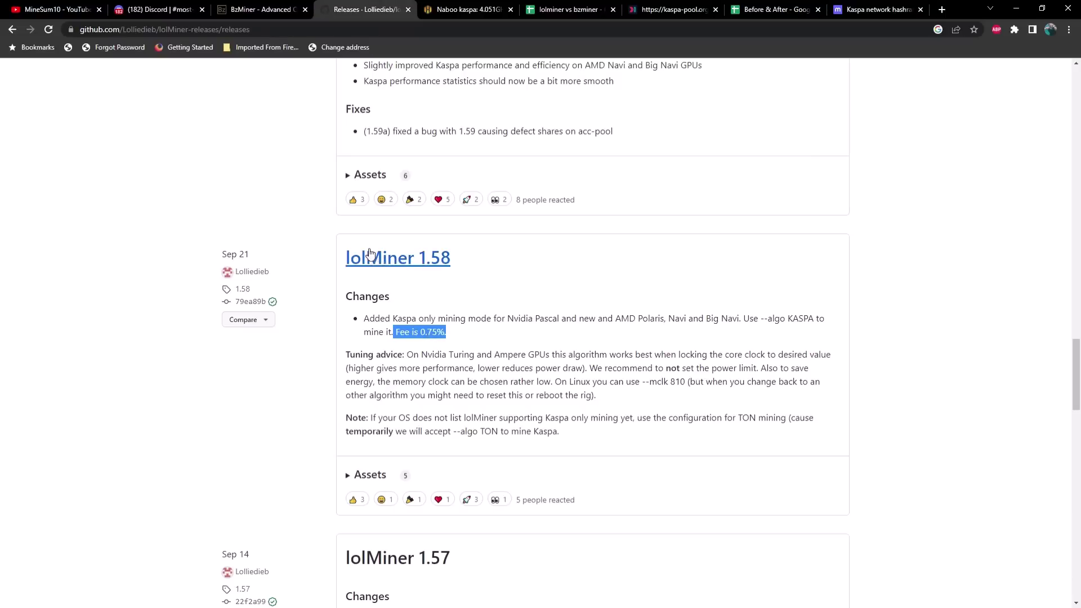
Step: Switch to Hive OS and open the Alderaan worker from the Sum10clever farm to review its GPU overview
{"action": "left_click", "coordinate": [466, 8]}
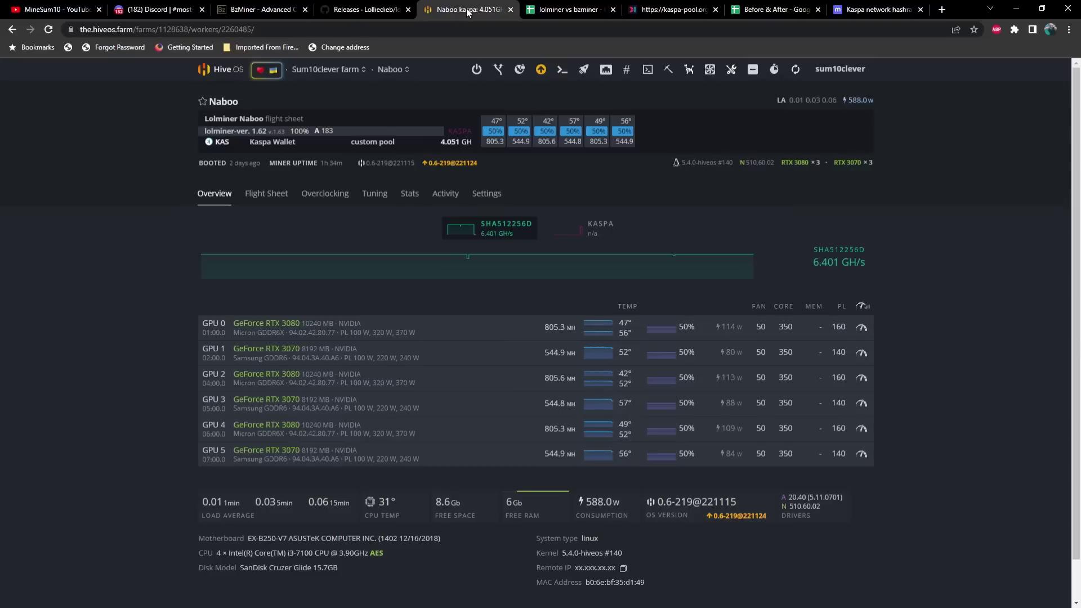
{"action": "left_click", "coordinate": [220, 72]}
{"action": "left_click", "coordinate": [263, 276]}
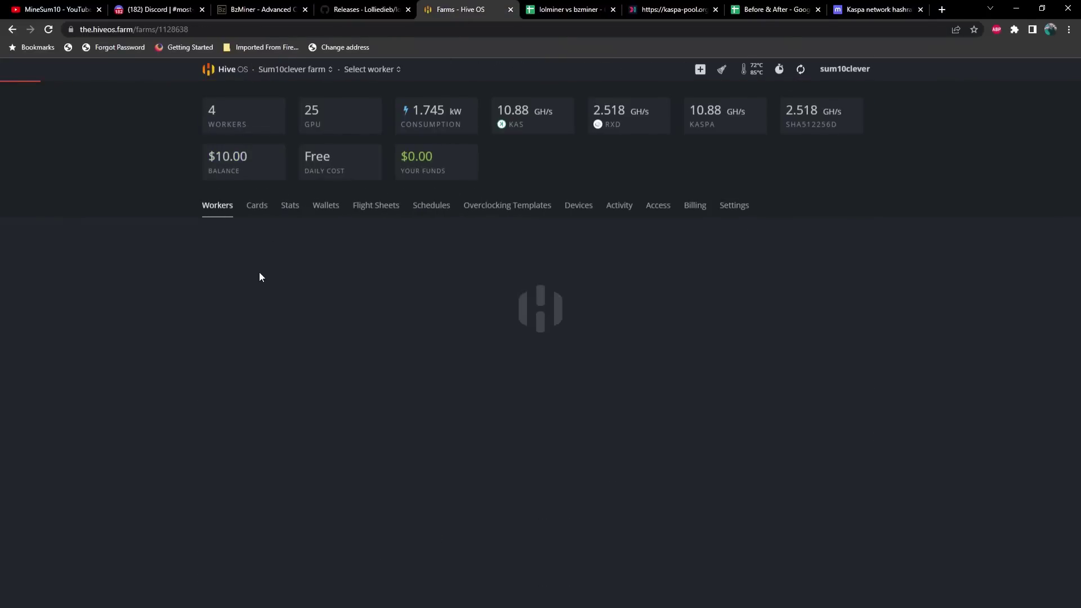
{"action": "left_click", "coordinate": [251, 275]}
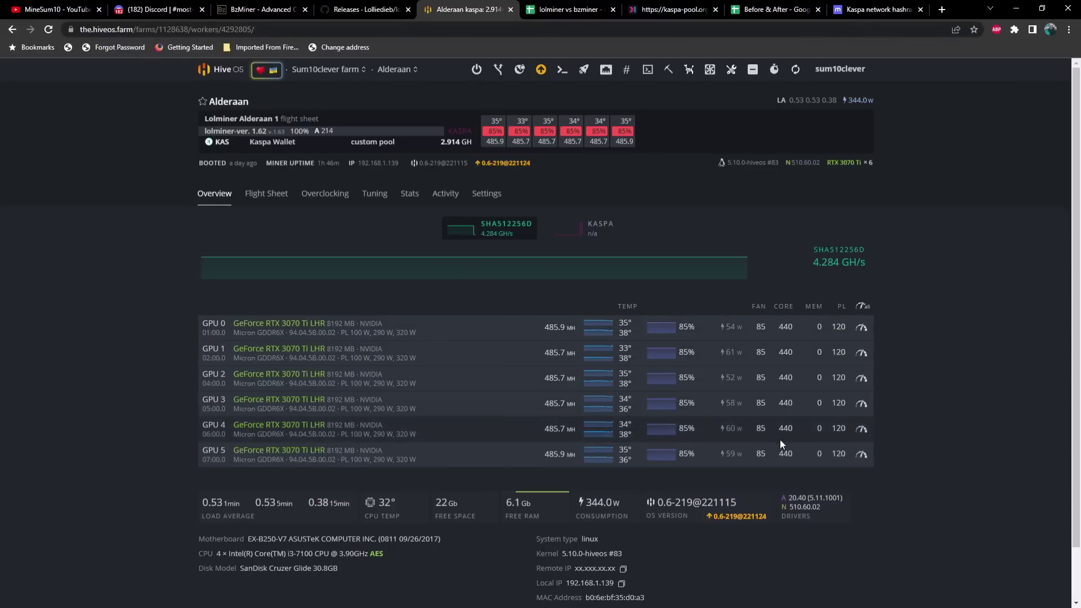
Step: Review the lolMiner configuration in Alderaan's active flight sheet, including the extra config arguments, and leave without saving
{"action": "left_click", "coordinate": [280, 204]}
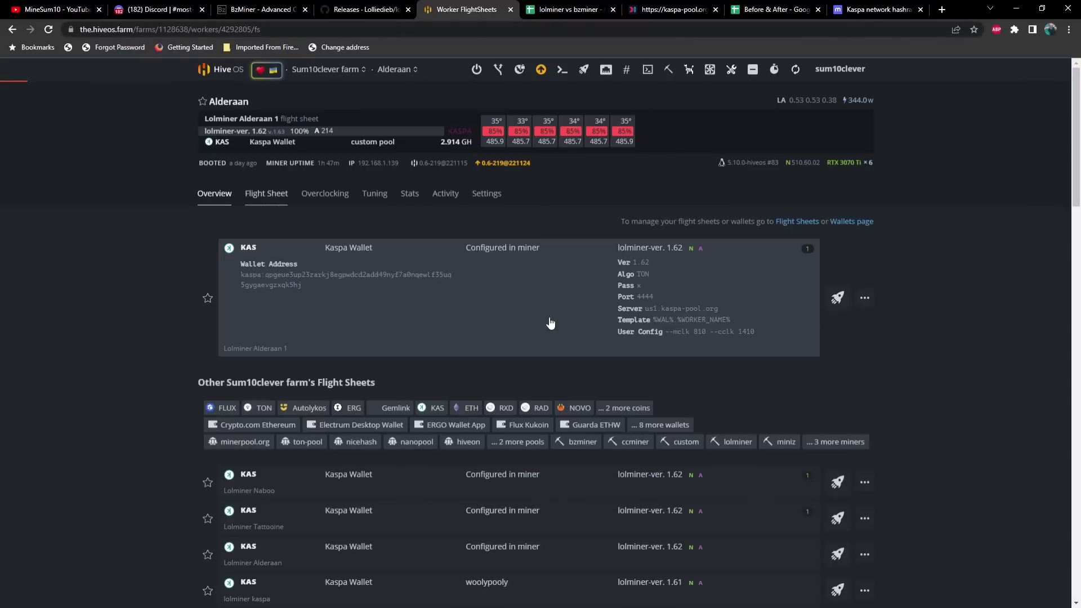
{"action": "left_click", "coordinate": [864, 303]}
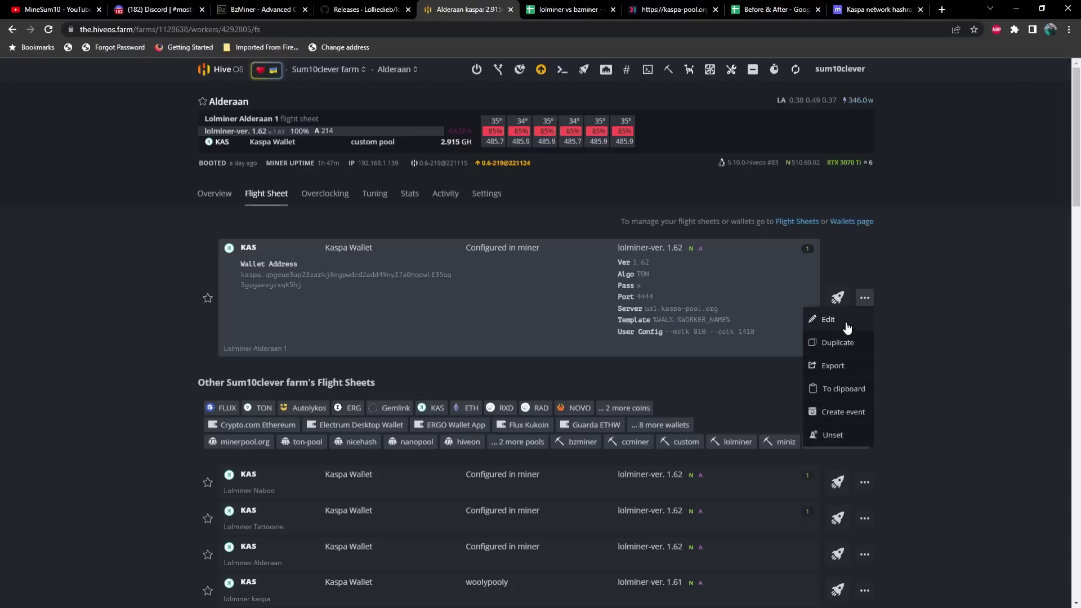
{"action": "left_click", "coordinate": [847, 322]}
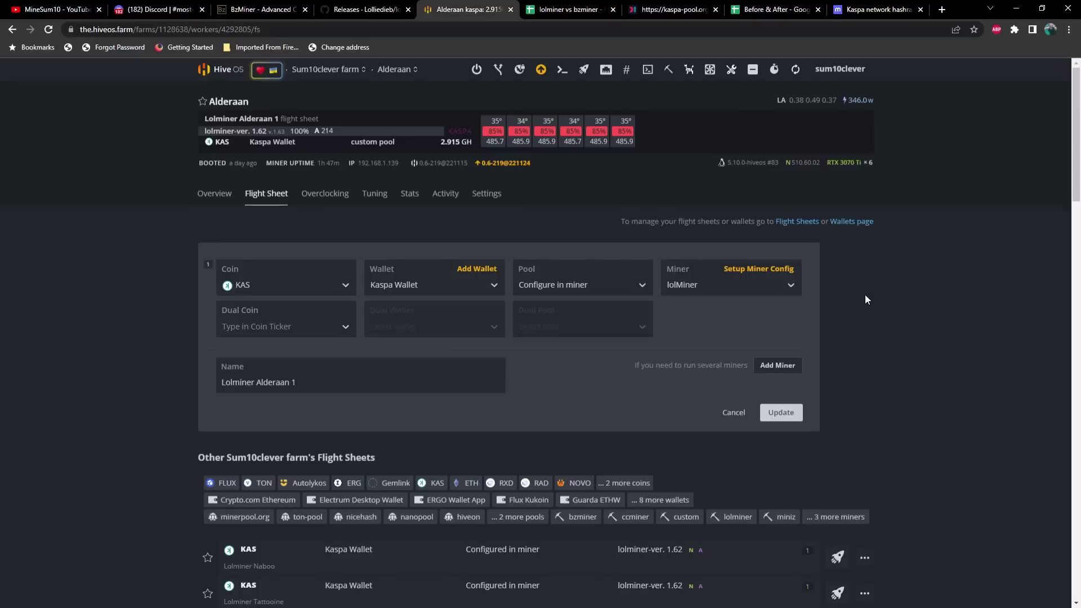
{"action": "left_click", "coordinate": [760, 269]}
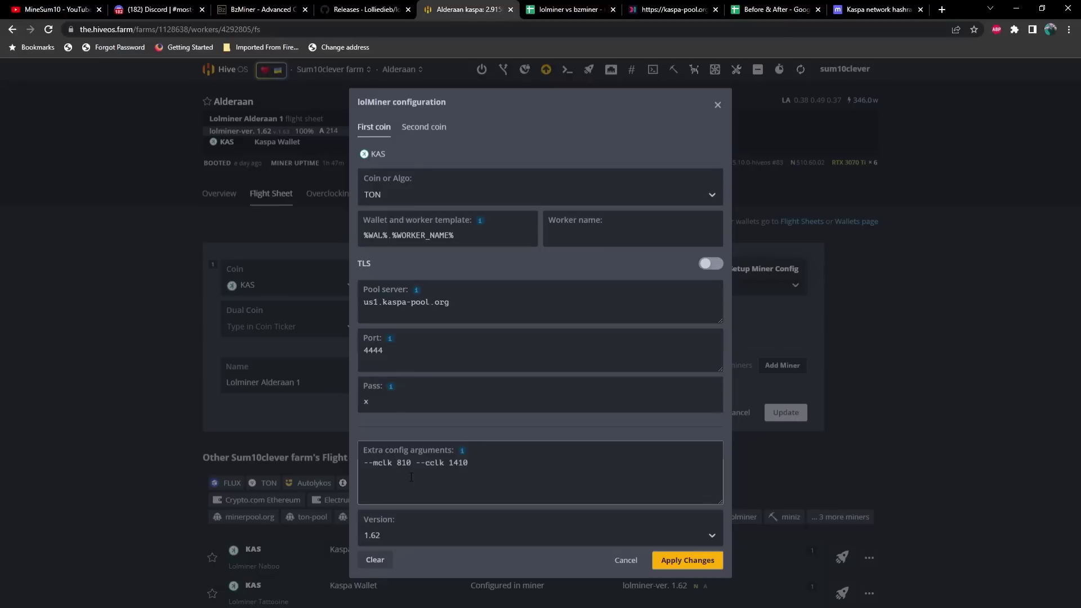
{"action": "left_click", "coordinate": [625, 561]}
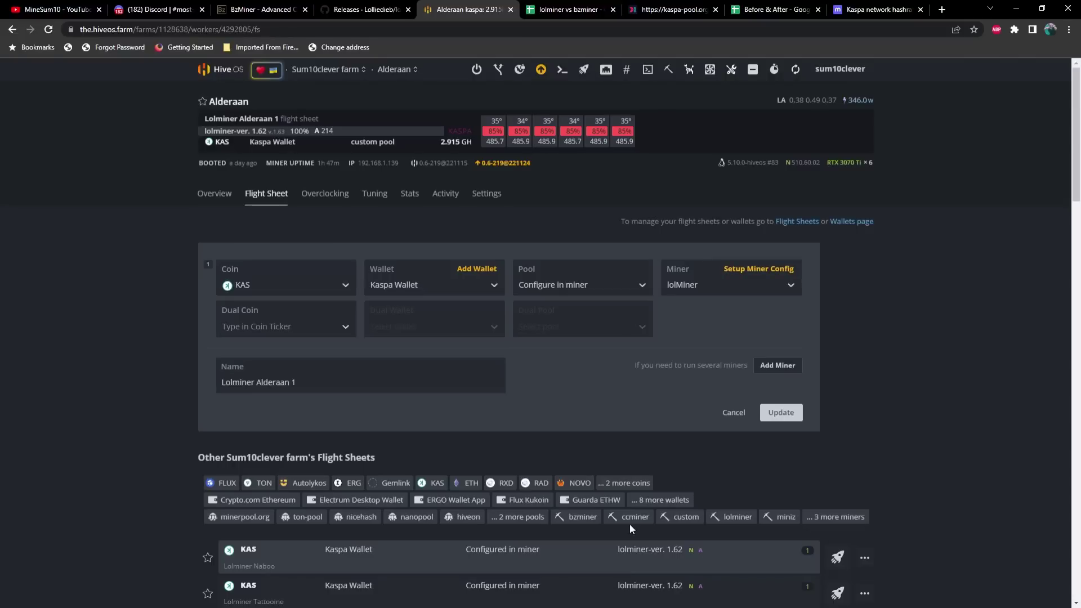
{"action": "left_click", "coordinate": [731, 412]}
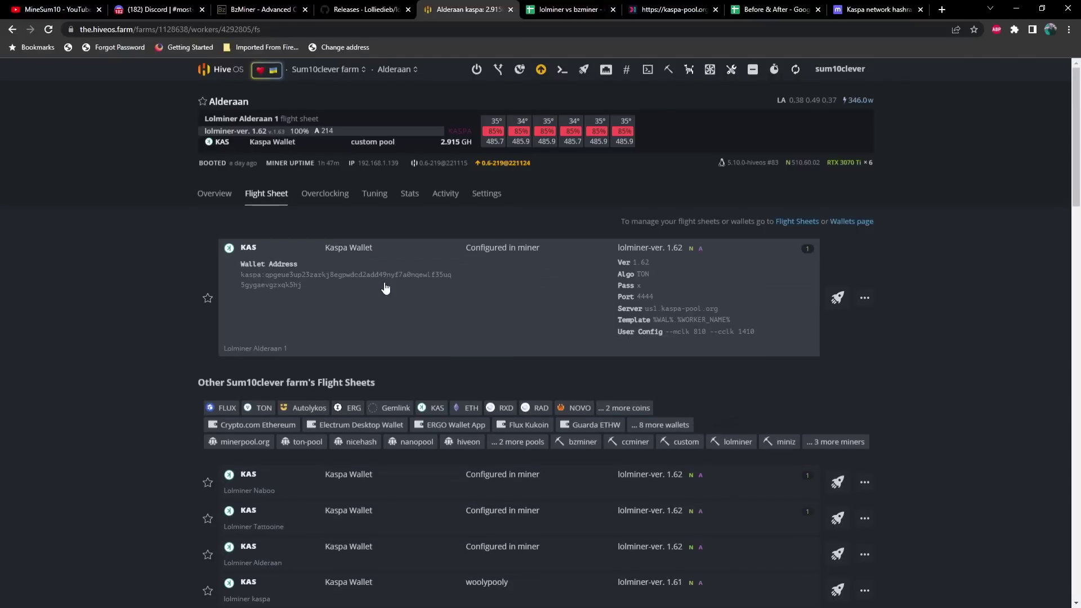
Step: Review Alderaan's overclock settings for GPU 0 and the default config for all cards, closing both without changes
{"action": "left_click", "coordinate": [215, 194]}
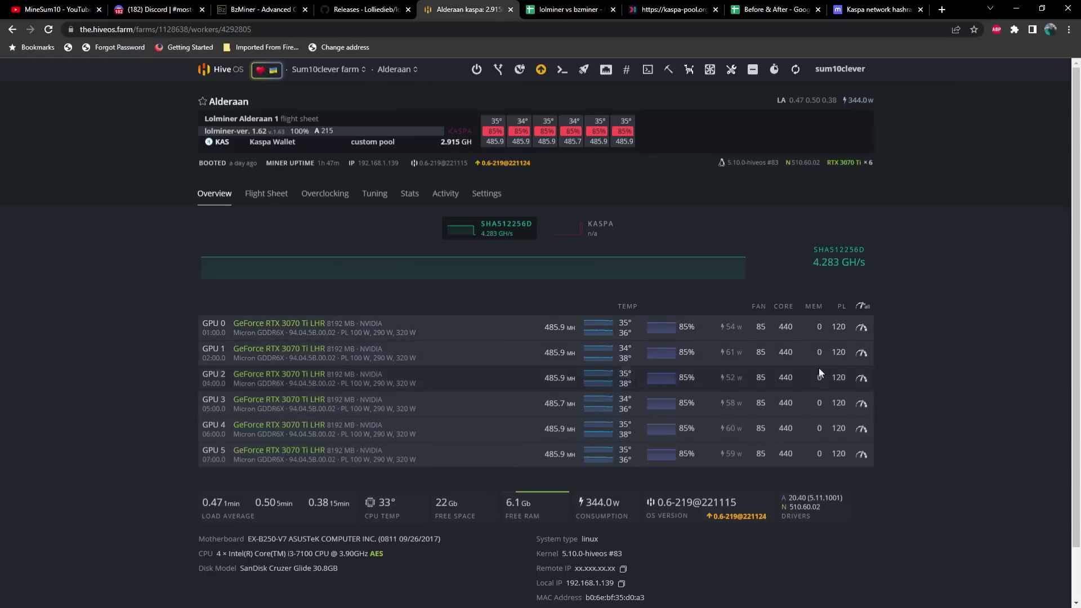
{"action": "left_click", "coordinate": [862, 326]}
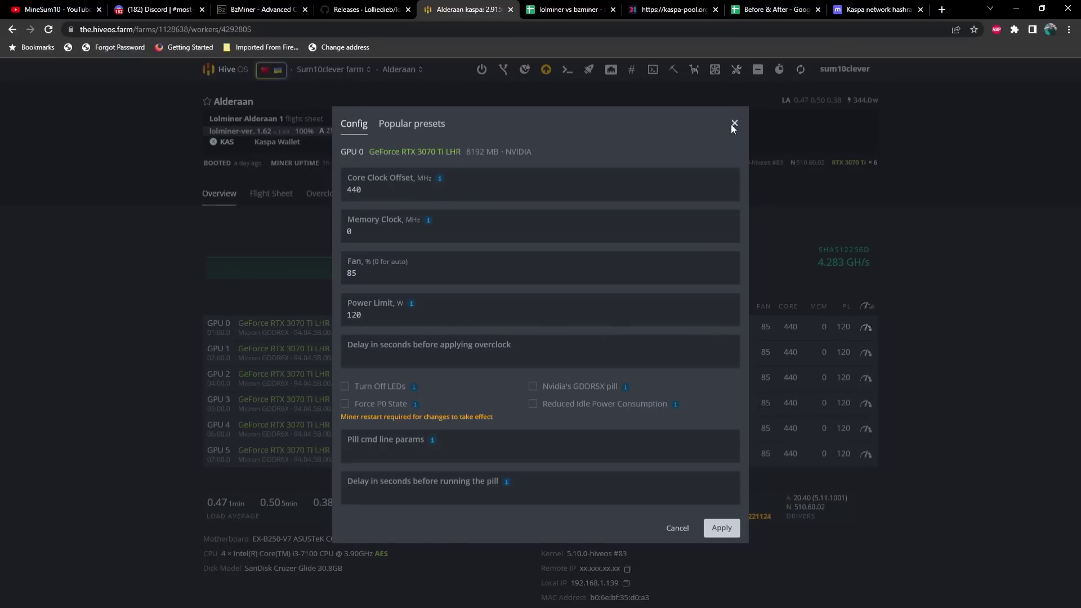
{"action": "left_click", "coordinate": [733, 125]}
{"action": "left_click", "coordinate": [869, 307]}
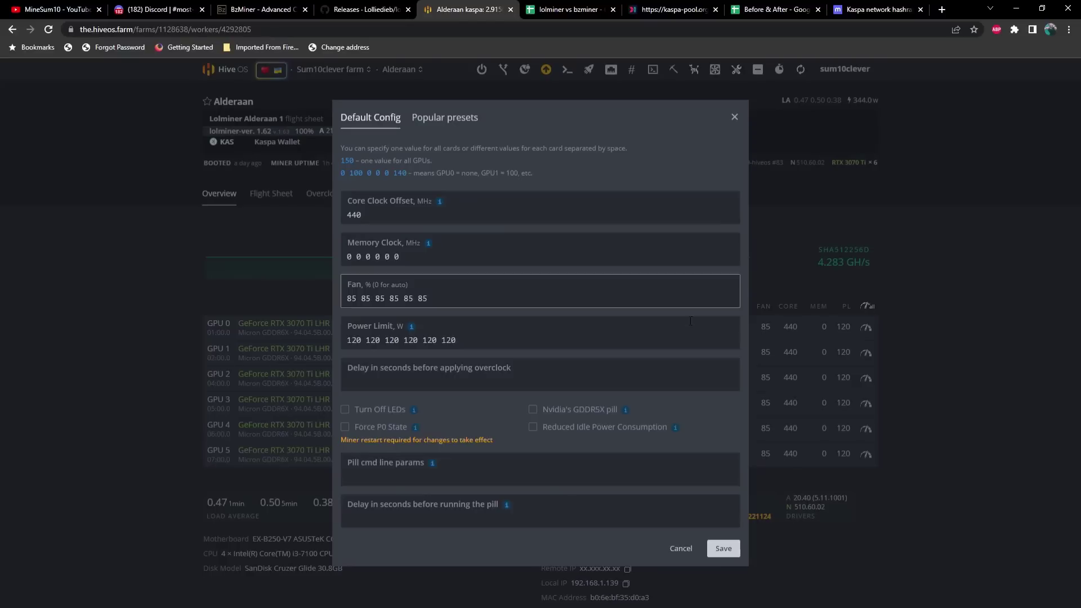
{"action": "left_click", "coordinate": [735, 117]}
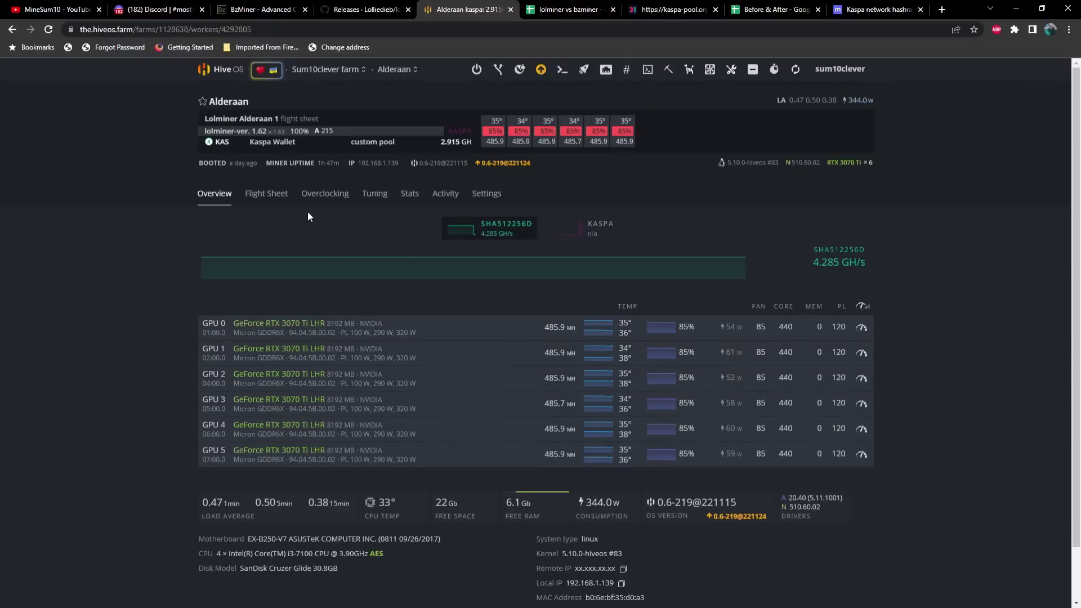
{"action": "mouse_move", "coordinate": [352, 269]}
{"action": "left_click", "coordinate": [349, 195]}
Step: Go back to the farm list and open the Naboo worker to review its RTX 3080 and RTX 3070 cards
{"action": "left_click", "coordinate": [221, 69]}
{"action": "left_click", "coordinate": [252, 272]}
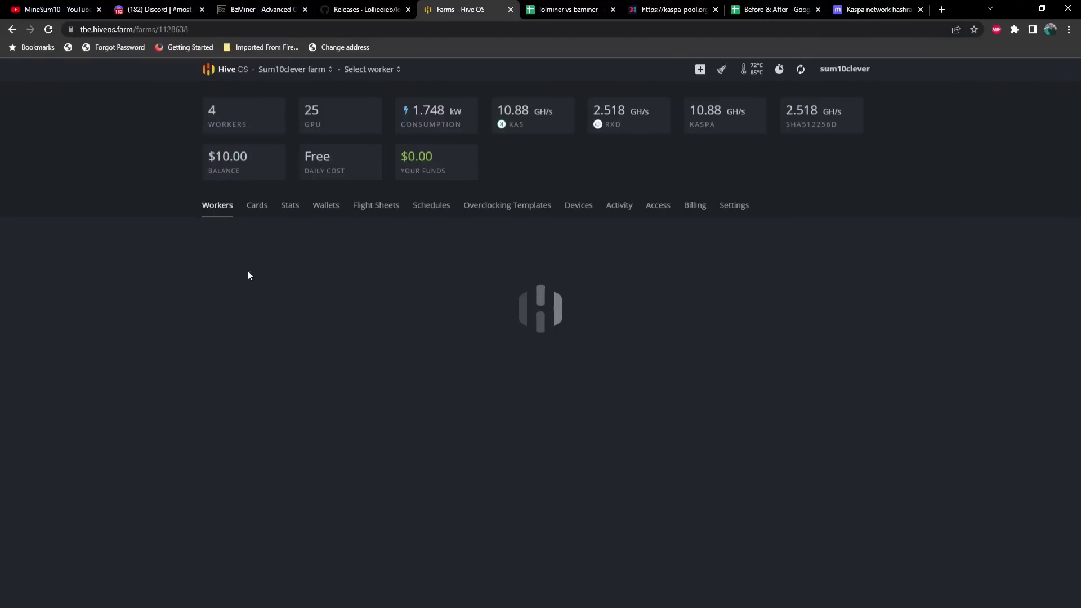
{"action": "left_click", "coordinate": [246, 300]}
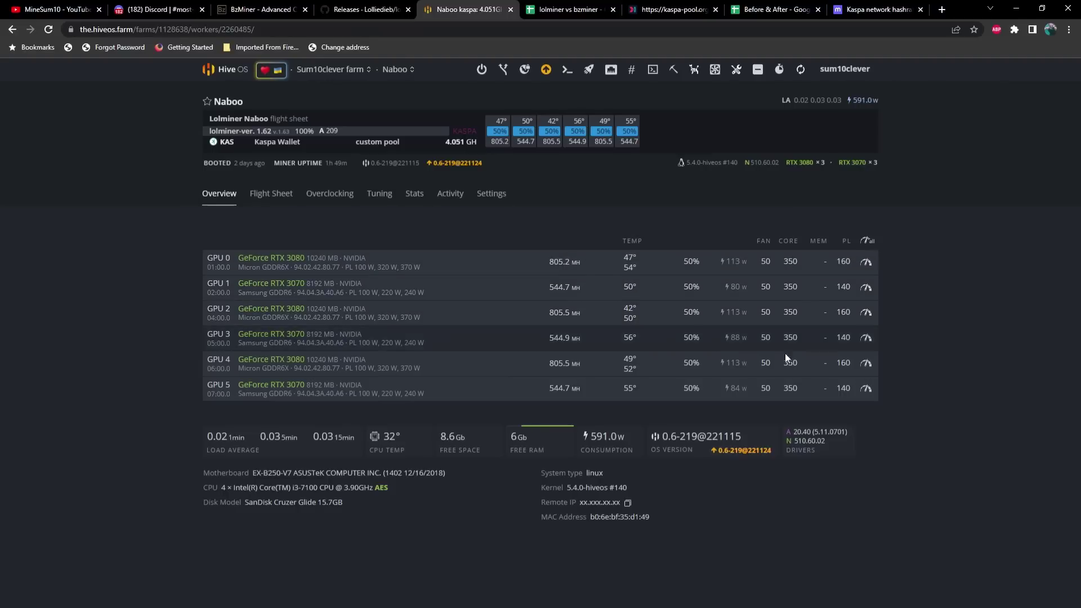
Step: Review the lolMiner configuration in Naboo's flight sheet, including the extra config arguments, and close it without applying changes
{"action": "left_click", "coordinate": [283, 195]}
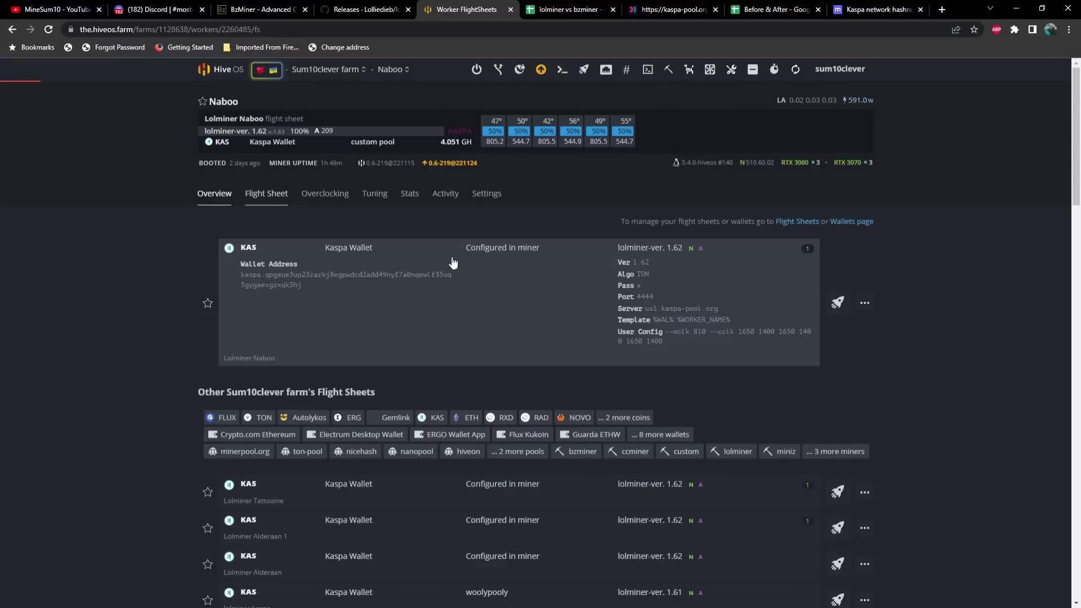
{"action": "left_click", "coordinate": [865, 306]}
{"action": "left_click", "coordinate": [828, 325]}
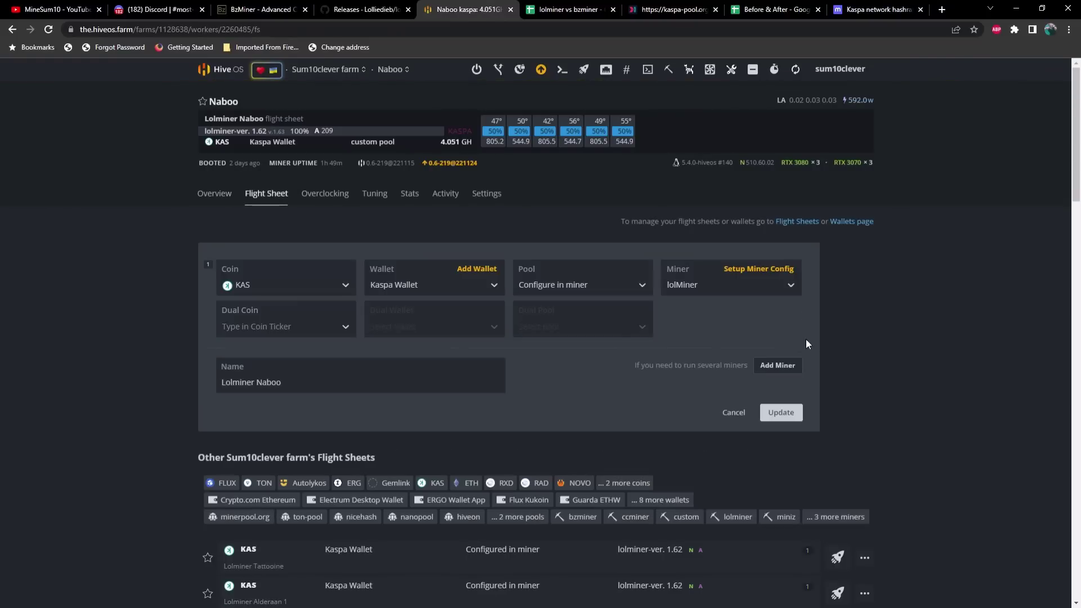
{"action": "left_click", "coordinate": [758, 270]}
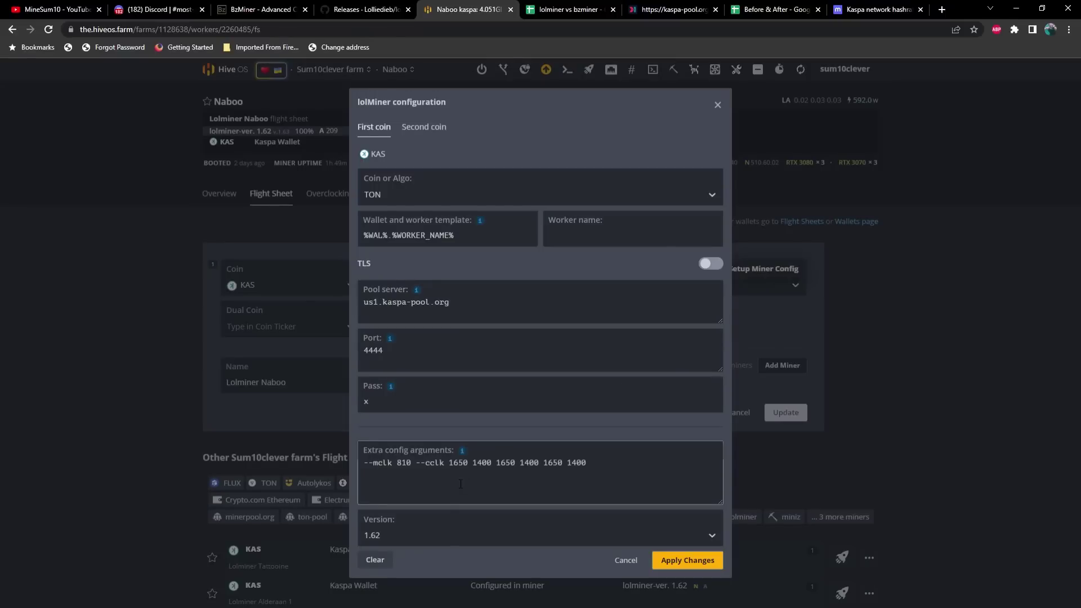
{"action": "left_click", "coordinate": [622, 560]}
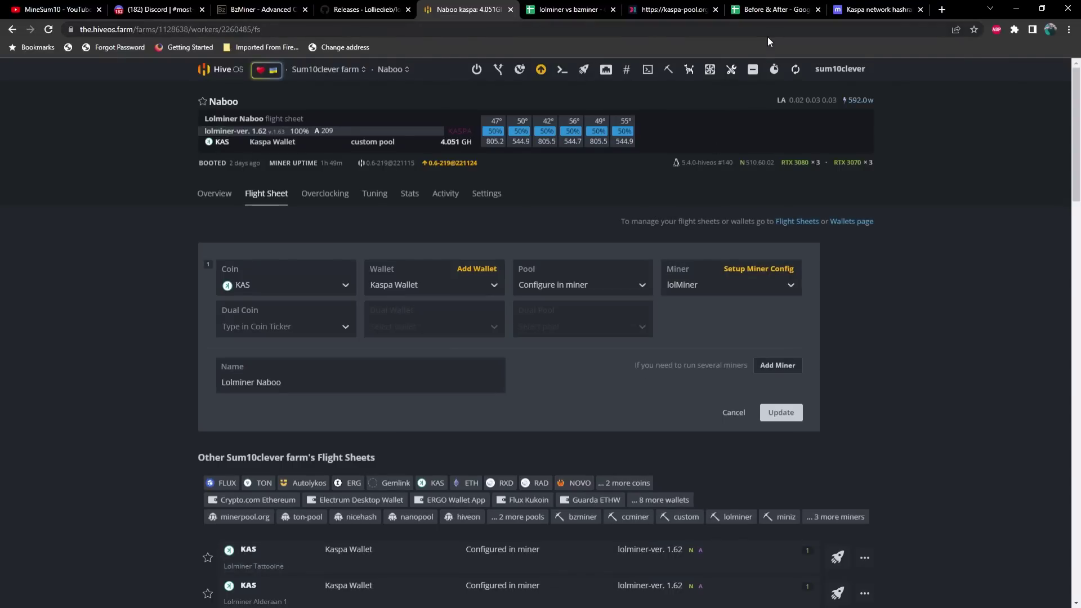
Step: Switch to the Before & After spreadsheet and examine the GPU efficiency columns from the locked-clock tests back to Core 250 and Core 300
{"action": "left_click", "coordinate": [770, 11]}
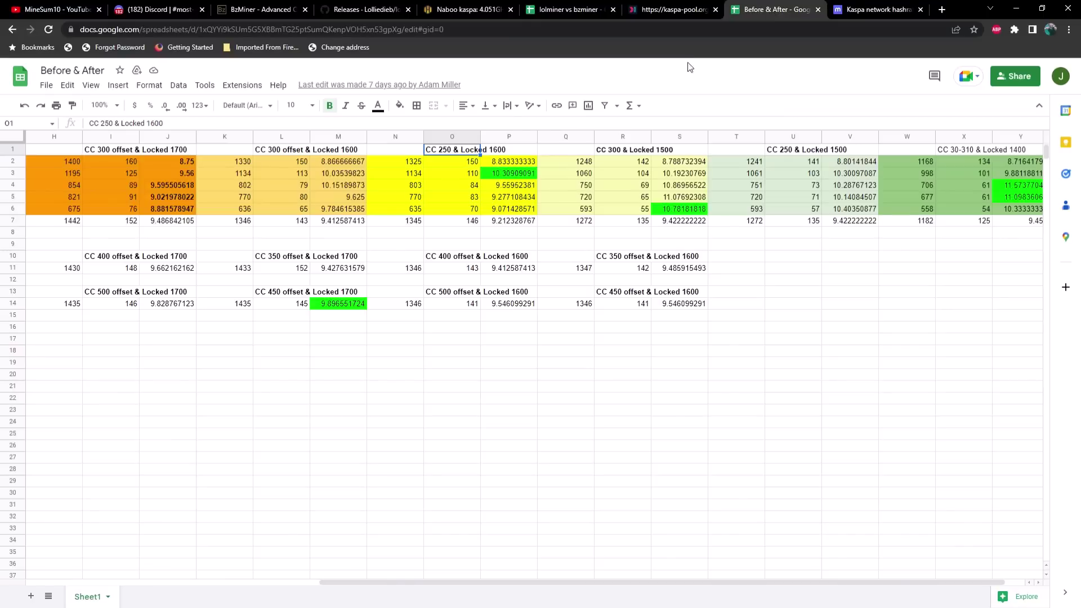
{"action": "left_click_drag", "start_coordinate": [378, 581], "coordinate": [166, 559]}
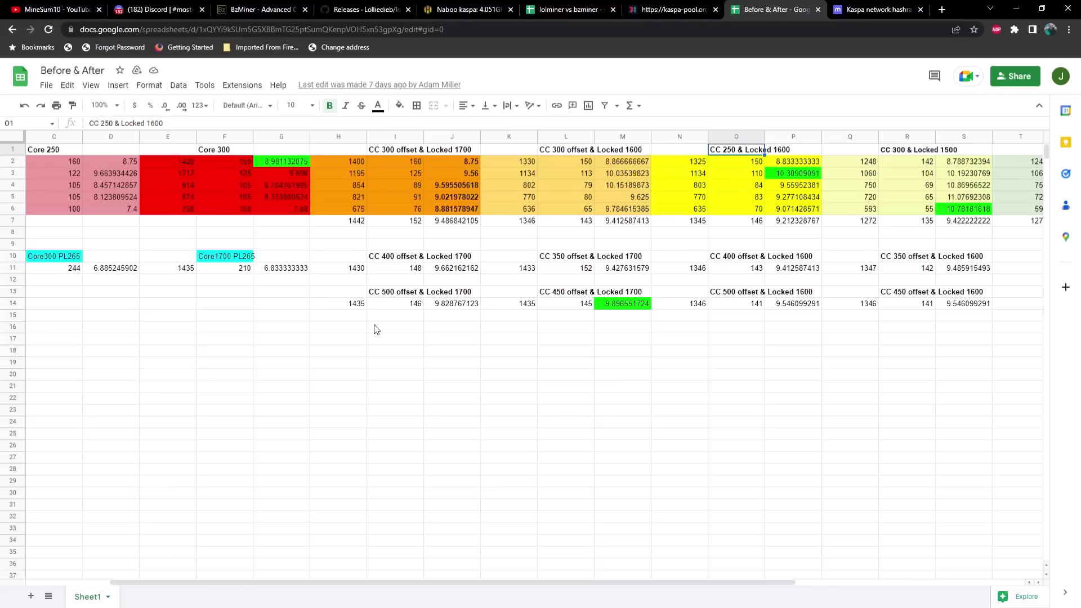
{"action": "left_click", "coordinate": [297, 161]}
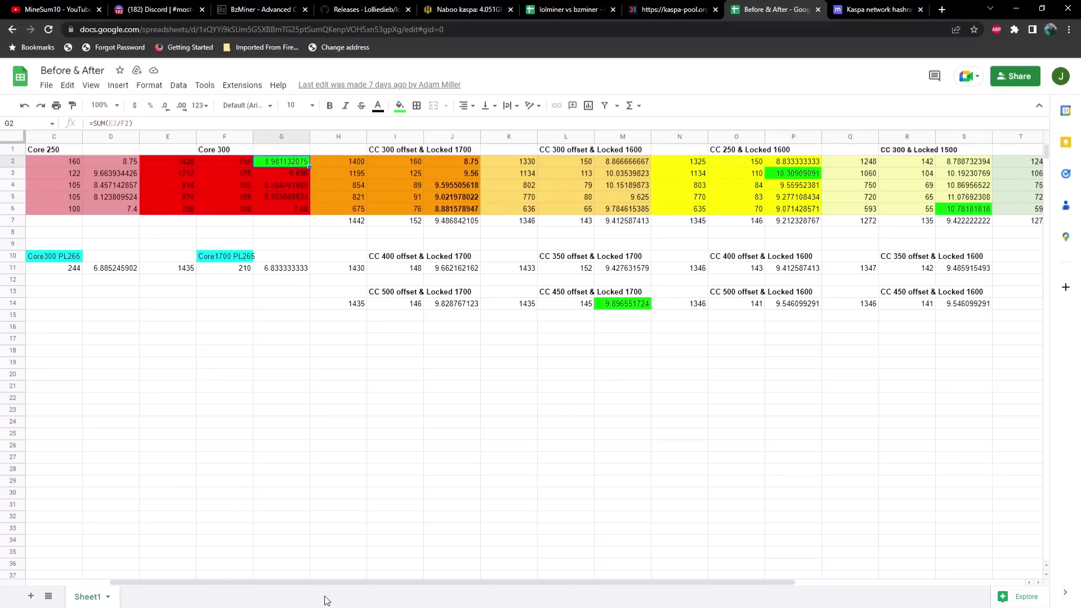
{"action": "left_click_drag", "start_coordinate": [333, 580], "coordinate": [156, 569]}
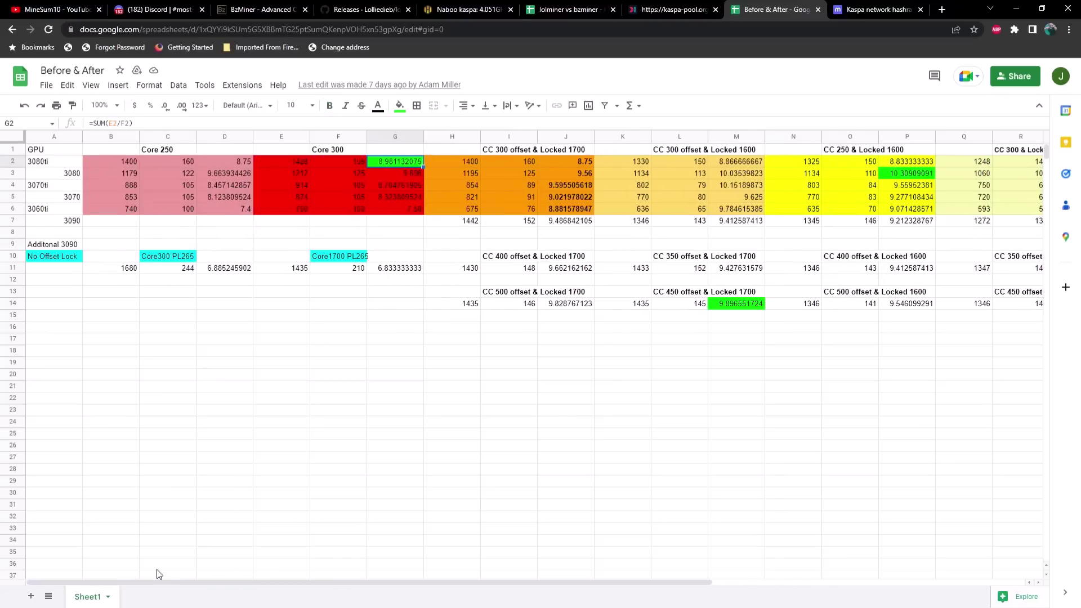
Step: Return to Hive OS to review Naboo's overview, and open the Tatooine worker from the Sum10clever farm
{"action": "left_click", "coordinate": [453, 12]}
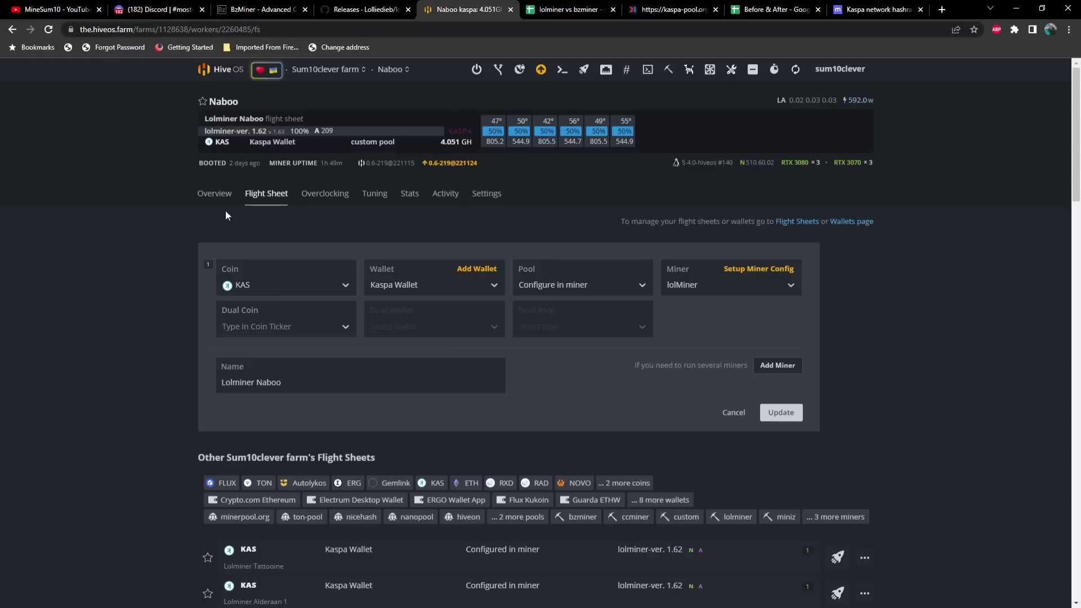
{"action": "left_click", "coordinate": [215, 194]}
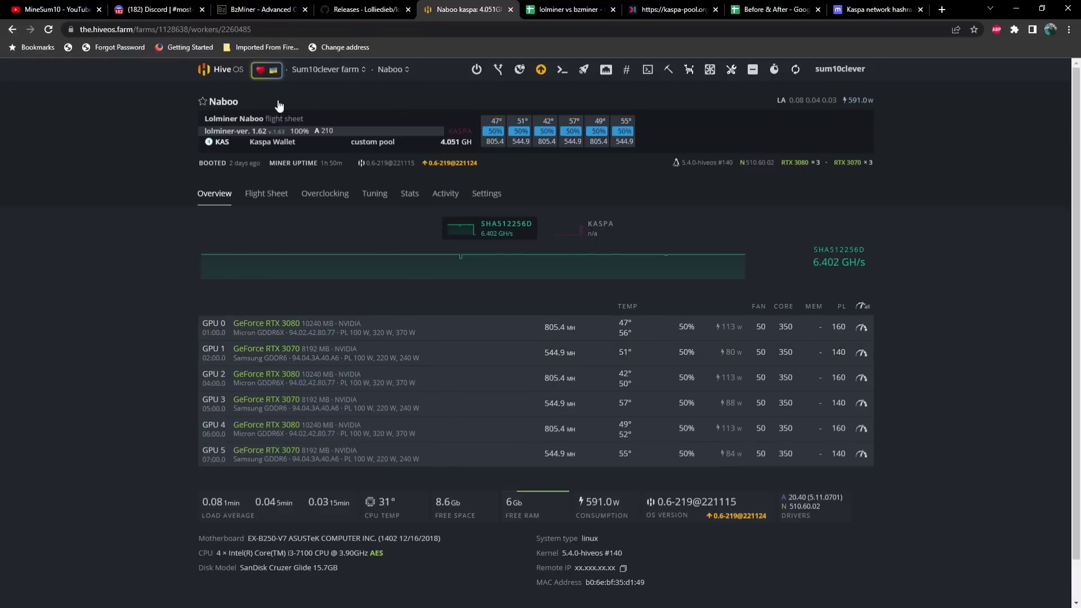
{"action": "left_click", "coordinate": [224, 78]}
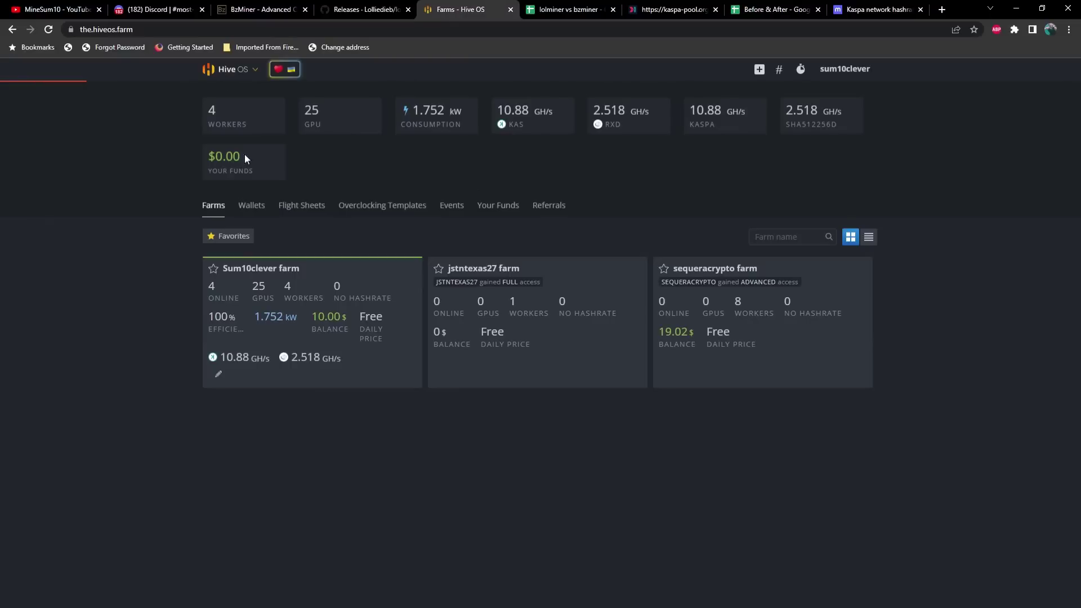
{"action": "left_click", "coordinate": [262, 262]}
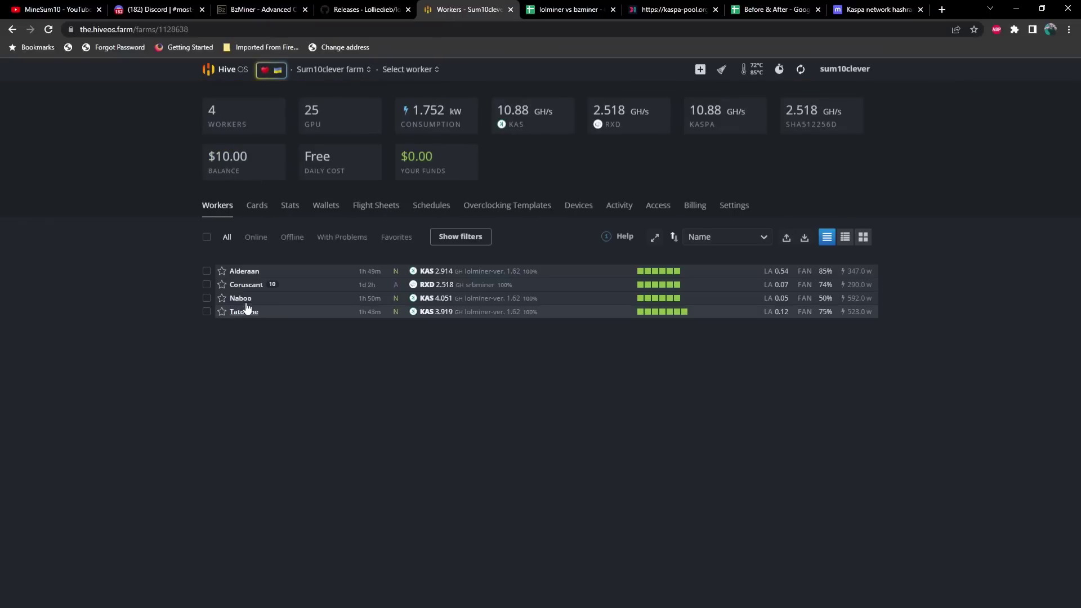
{"action": "double_click", "coordinate": [243, 312]}
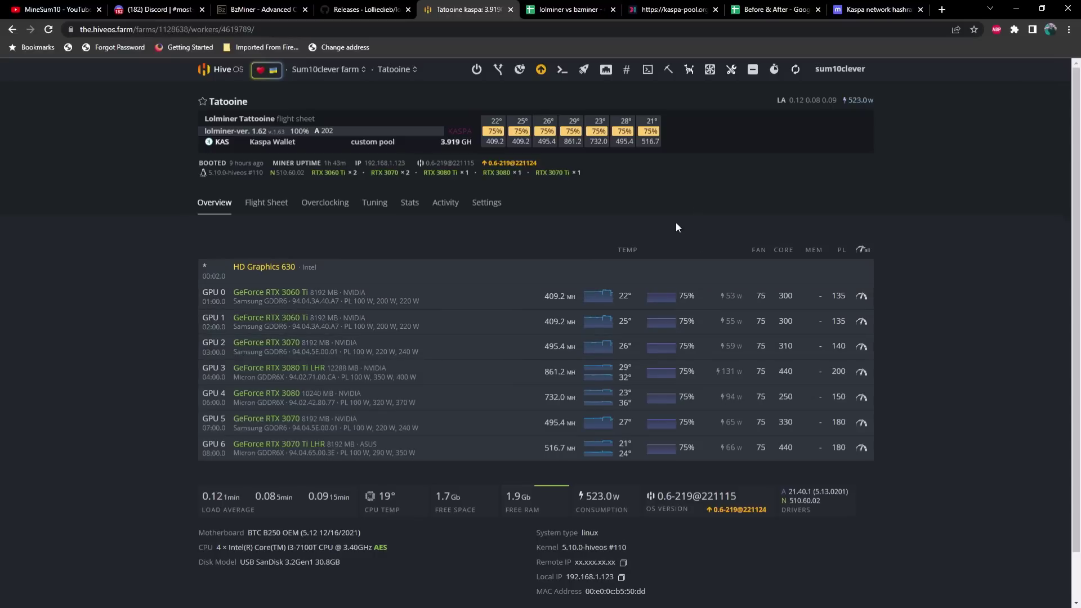
Step: Switch to the lolminer vs bzminer spreadsheet and review the lolMiner results for Naboo, Tattooine and Alderaan
{"action": "left_click", "coordinate": [572, 9]}
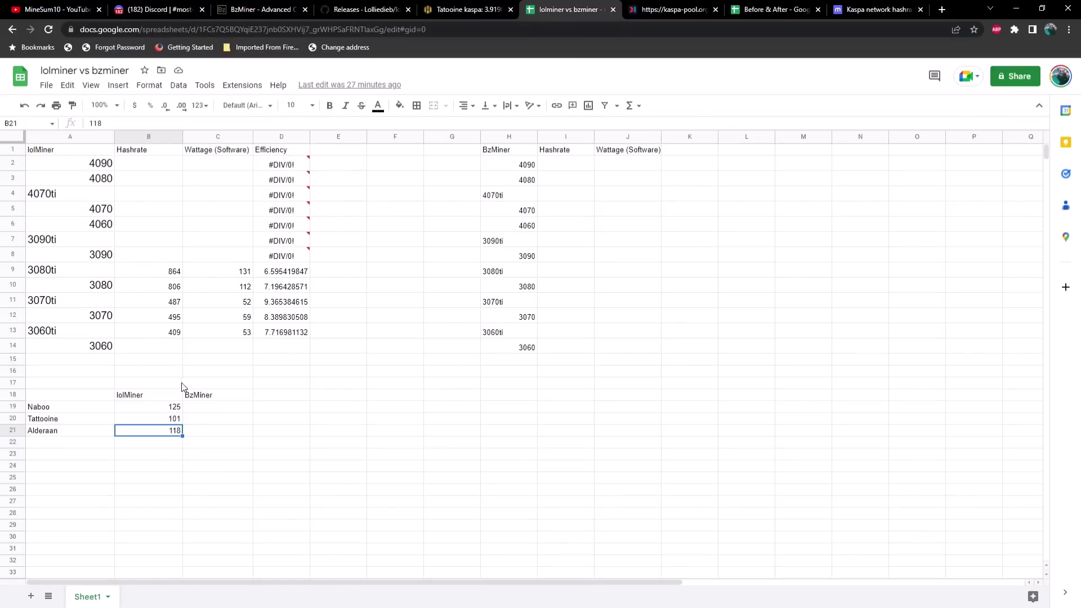
{"action": "left_click", "coordinate": [179, 411]}
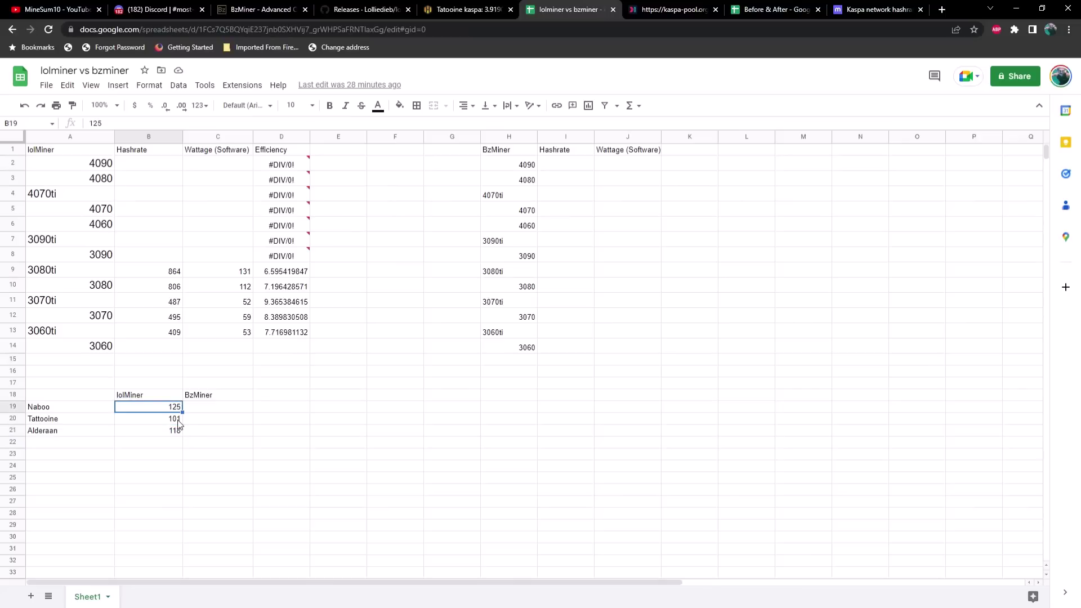
{"action": "left_click", "coordinate": [179, 422]}
{"action": "left_click", "coordinate": [178, 435]}
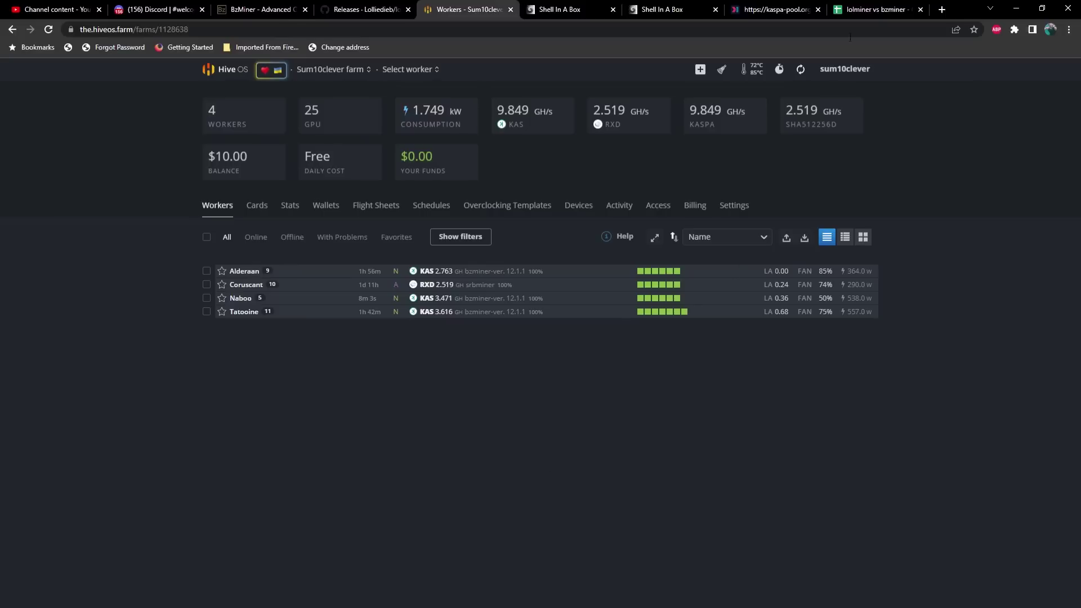
Step: Open the updated lolminer vs bzminer spreadsheet and compare the 1-hour totals of BzMiner and lolMiner
{"action": "left_click", "coordinate": [856, 10]}
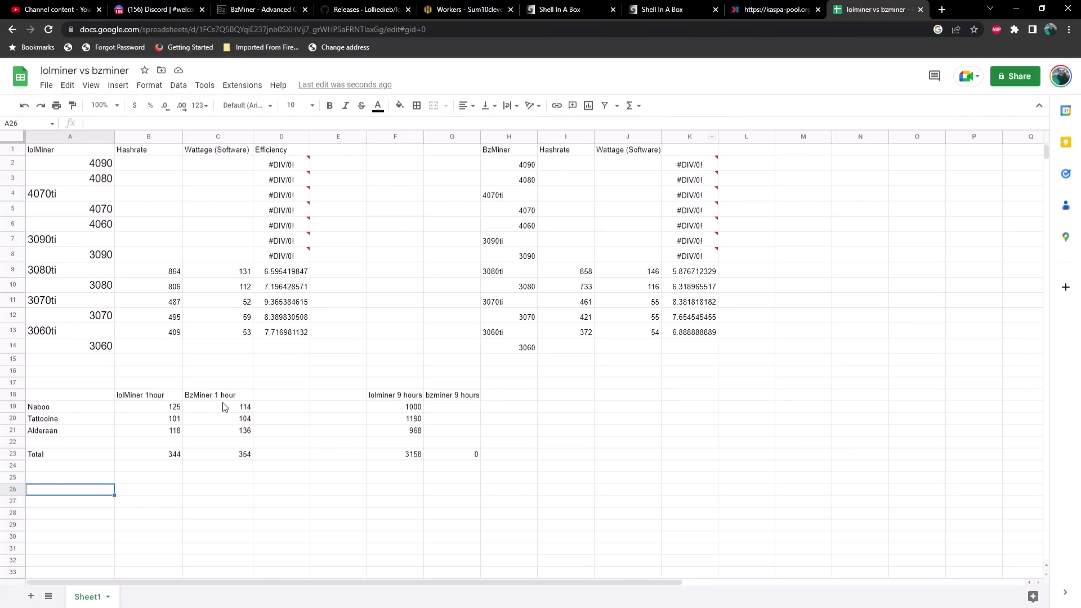
{"action": "left_click", "coordinate": [246, 459]}
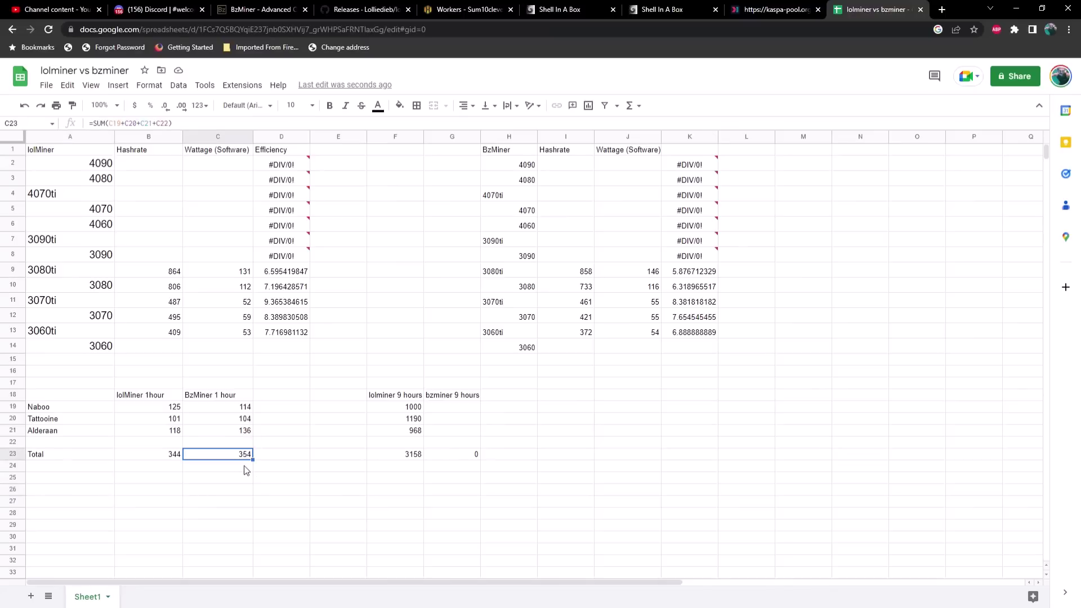
{"action": "left_click", "coordinate": [168, 458]}
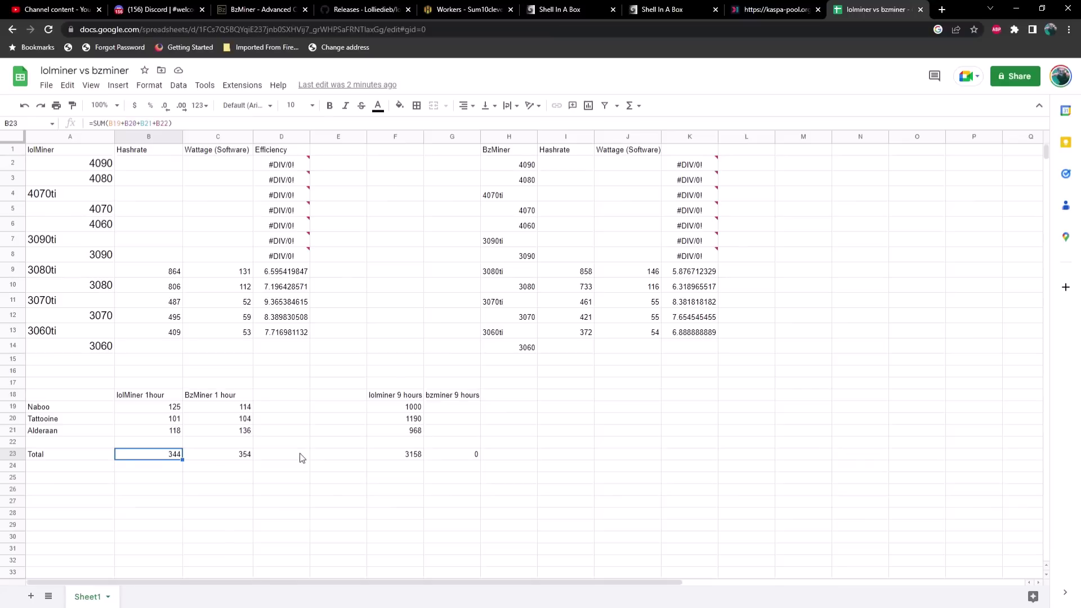
Step: Review the lolMiner 9-hour results for Naboo, Tattooine and Alderaan together with their total
{"action": "left_click", "coordinate": [416, 406]}
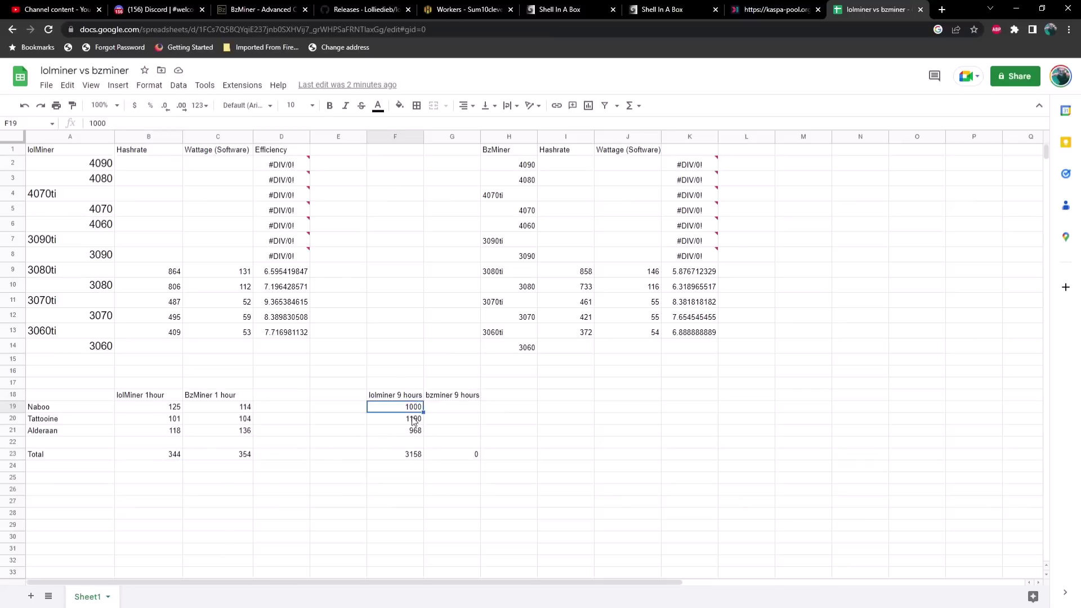
{"action": "left_click", "coordinate": [414, 419]}
{"action": "left_click", "coordinate": [409, 431]}
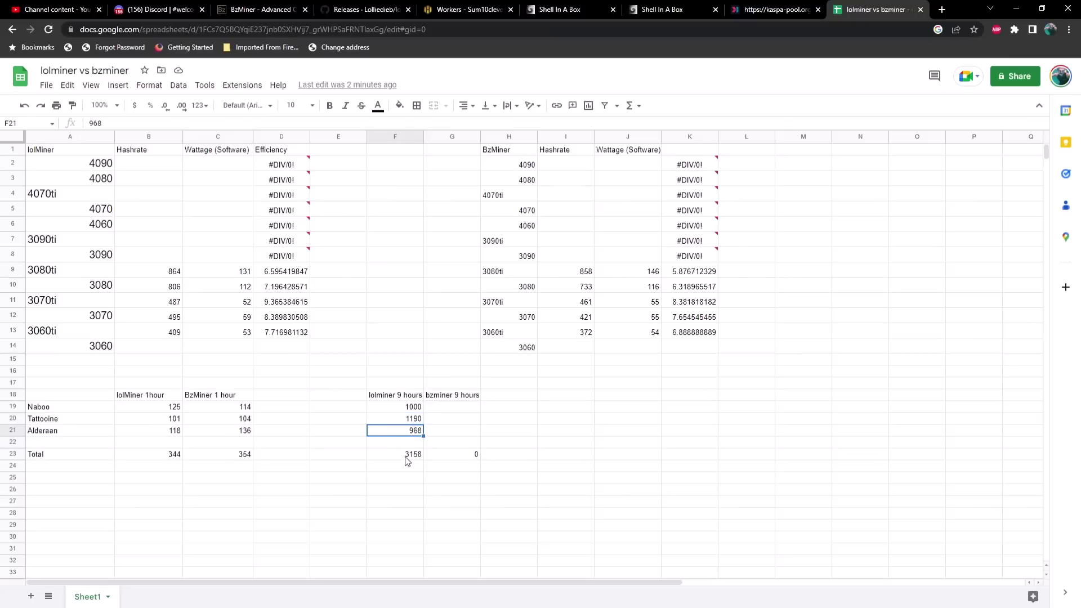
{"action": "left_click", "coordinate": [407, 456]}
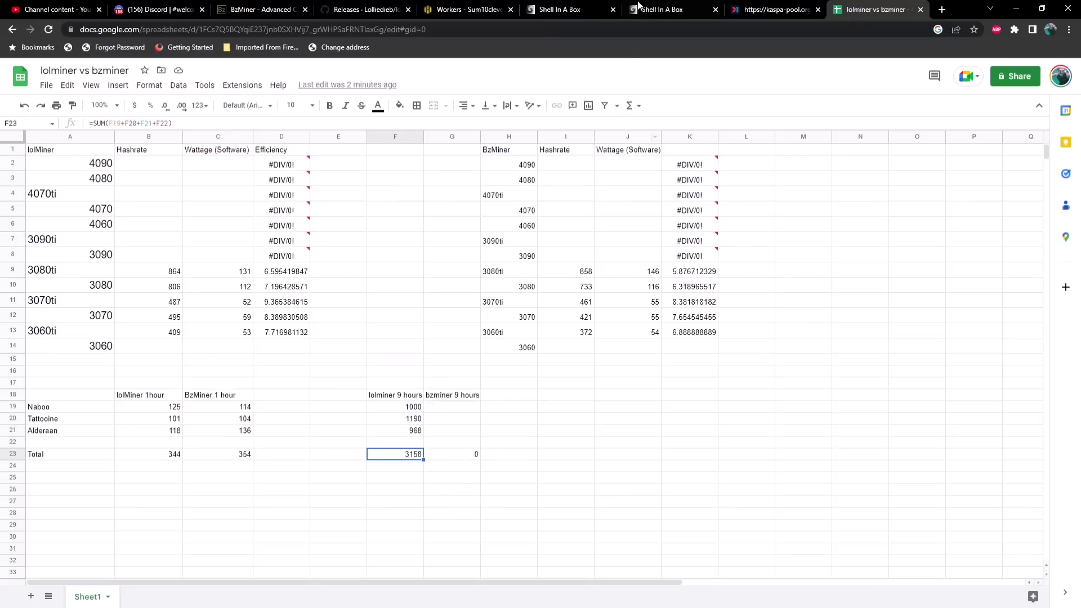
Step: Check the BzMiner shell output of Alderaan and Tatooine, and open Alderaan's worker overview in Hive OS
{"action": "left_click", "coordinate": [660, 10]}
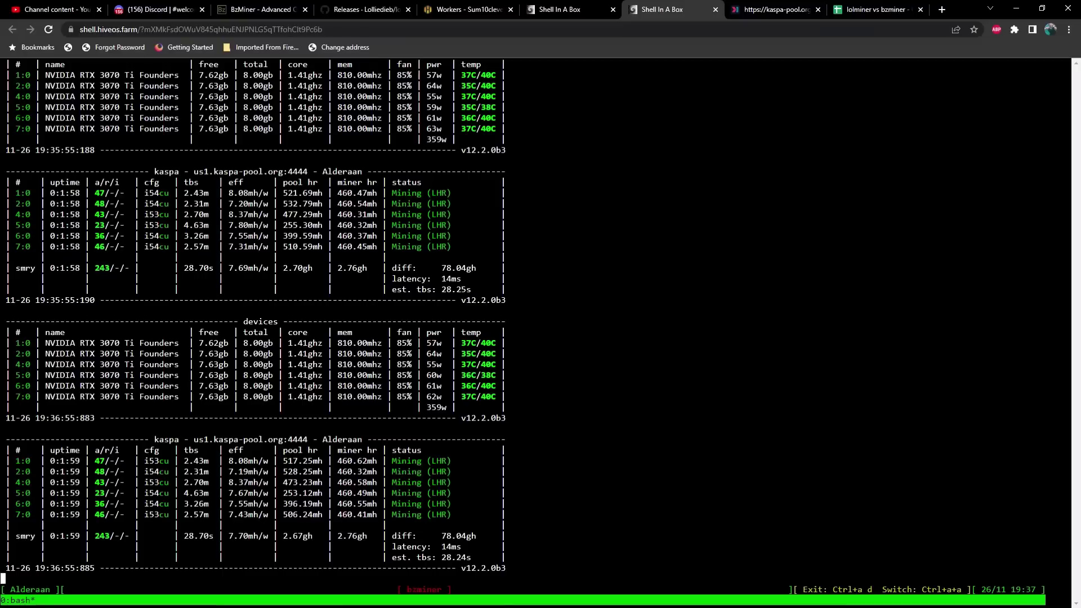
{"action": "left_click", "coordinate": [586, 8]}
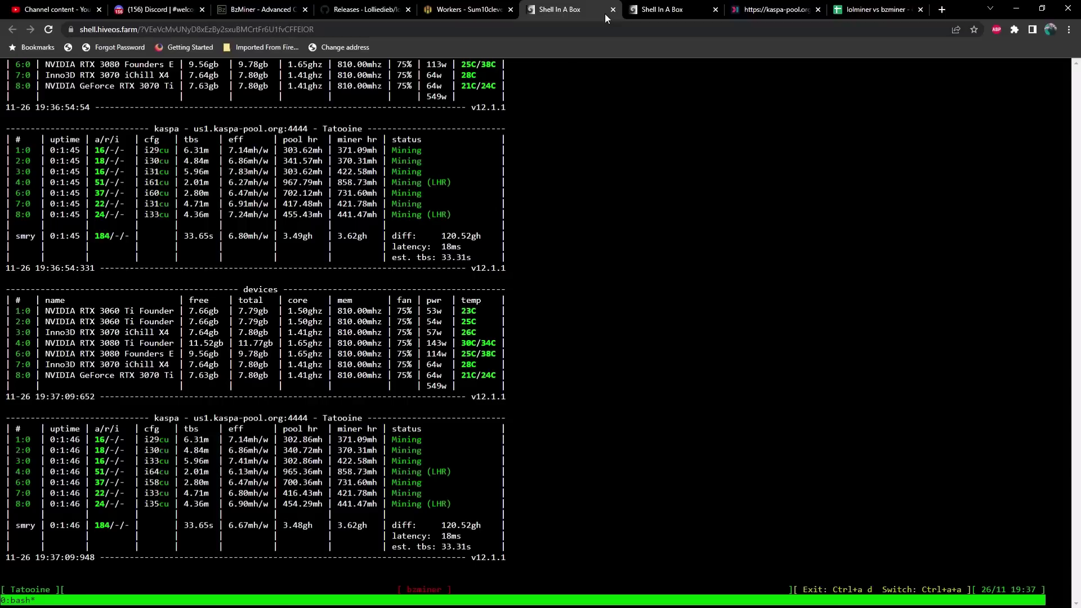
{"action": "left_click", "coordinate": [651, 6]}
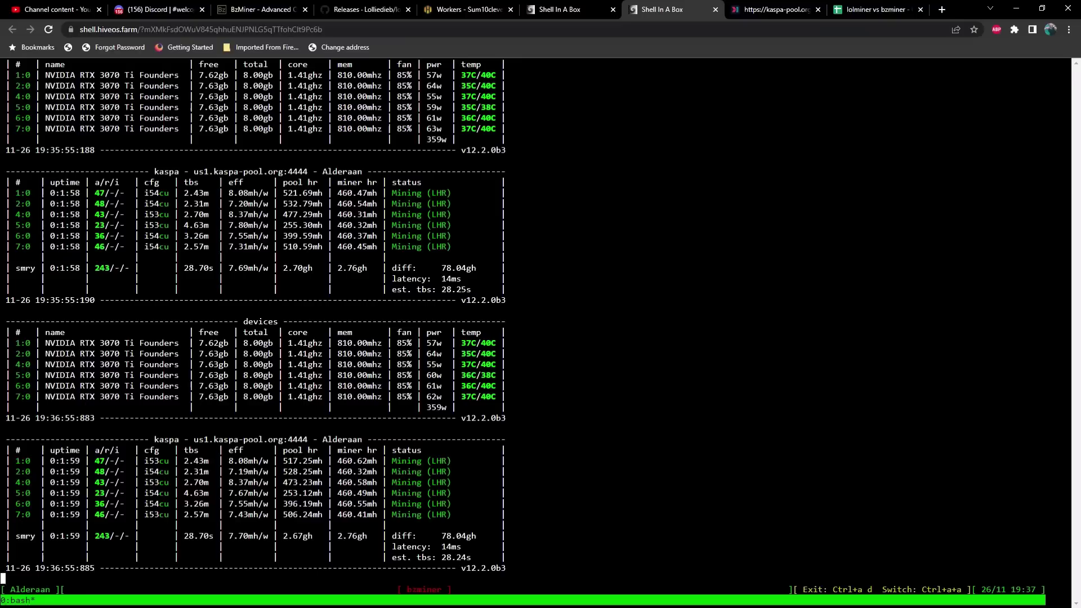
{"action": "left_click", "coordinate": [482, 10]}
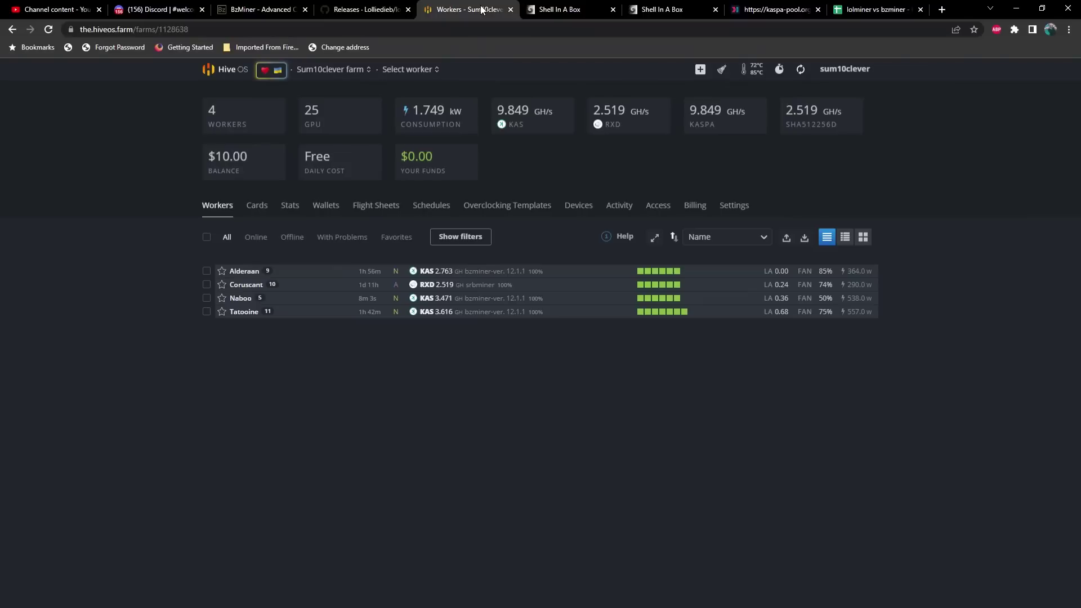
{"action": "left_click", "coordinate": [243, 271]}
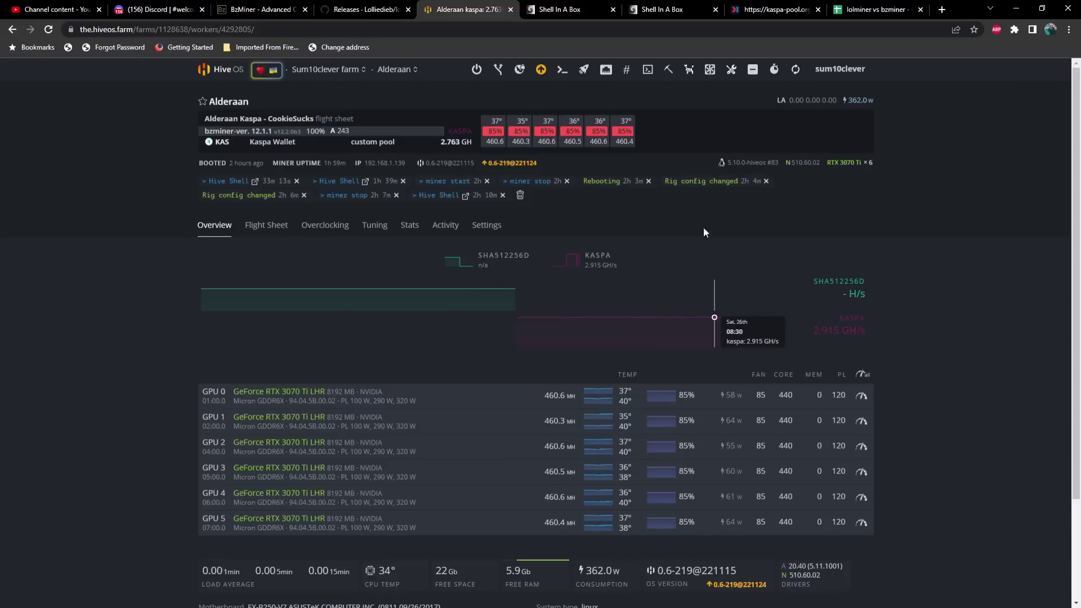
Step: Return to the lolminer vs bzminer spreadsheet and recheck the lolMiner and BzMiner 1-hour totals
{"action": "left_click", "coordinate": [873, 9]}
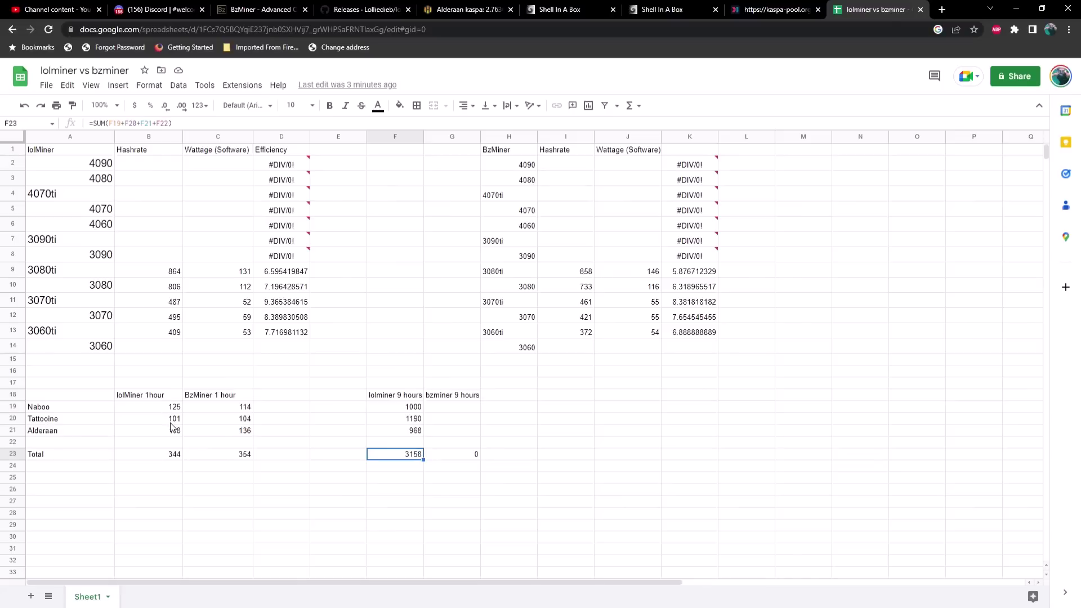
{"action": "left_click", "coordinate": [176, 454]}
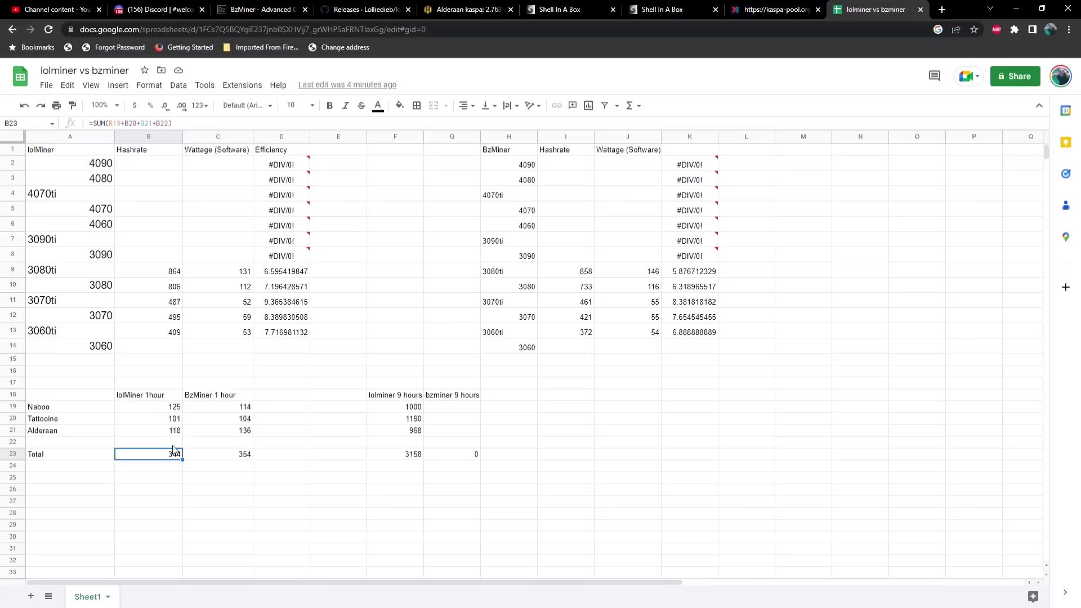
{"action": "left_click", "coordinate": [221, 459]}
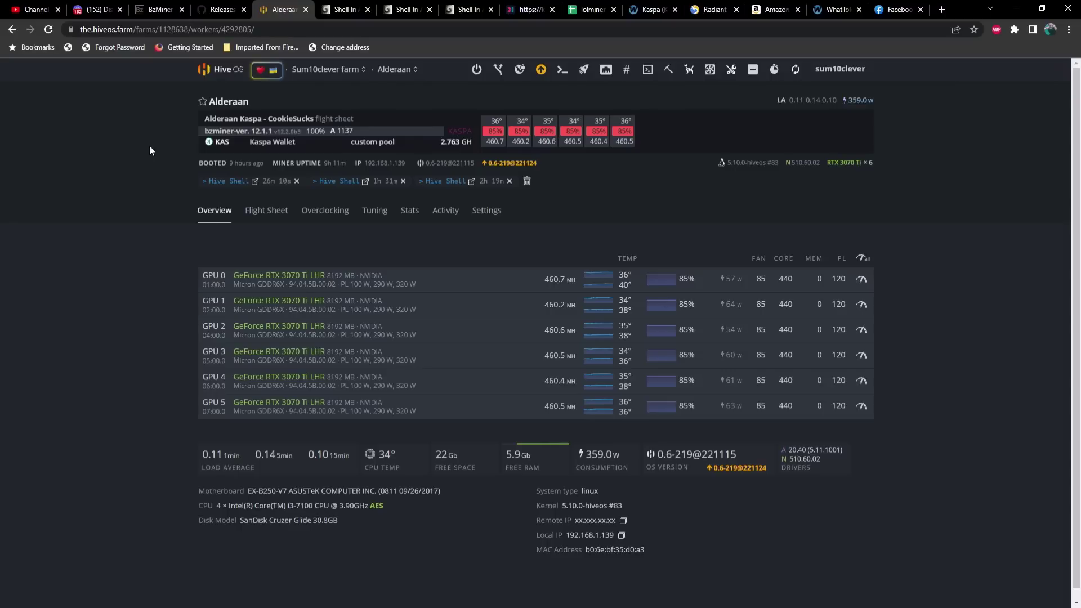
Step: Examine the BzMiner shell statistics of Tatooine and Alderaan for the roughly 9-hour run
{"action": "left_click", "coordinate": [345, 11]}
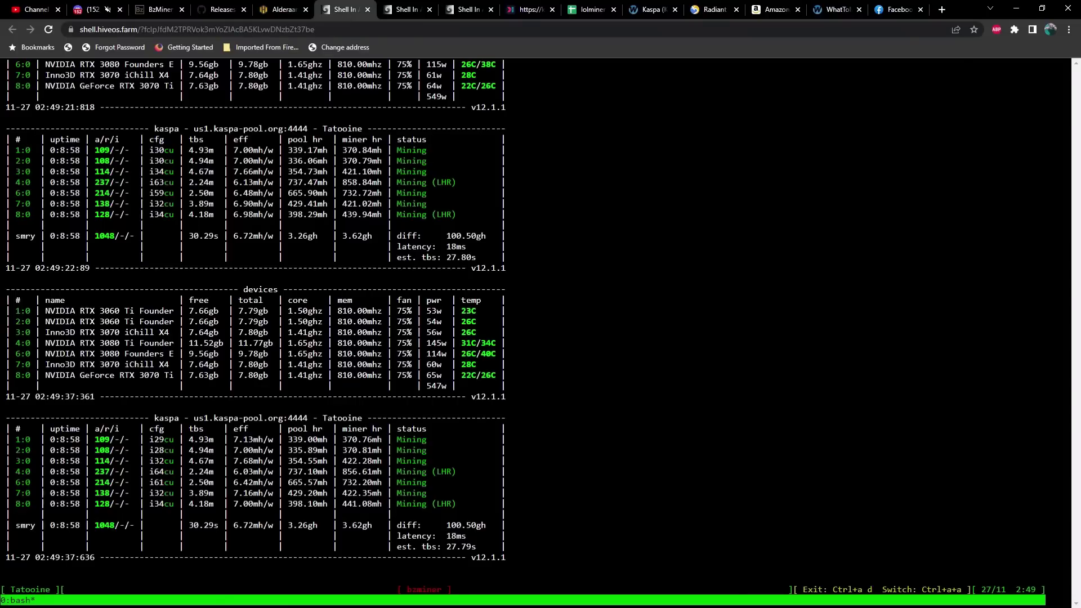
{"action": "left_click", "coordinate": [465, 17]}
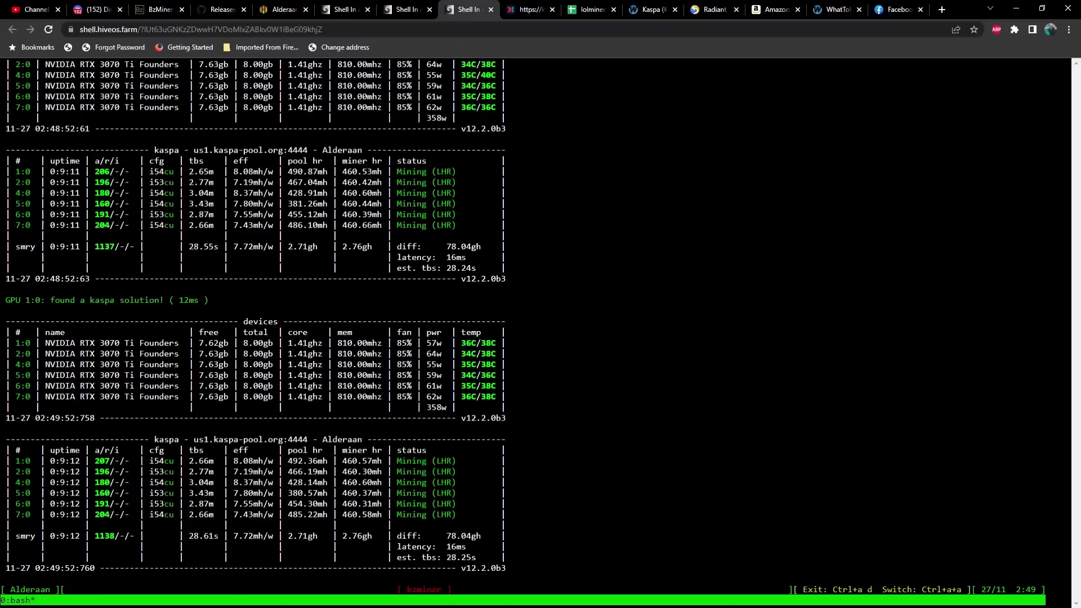
{"action": "left_click", "coordinate": [344, 9]}
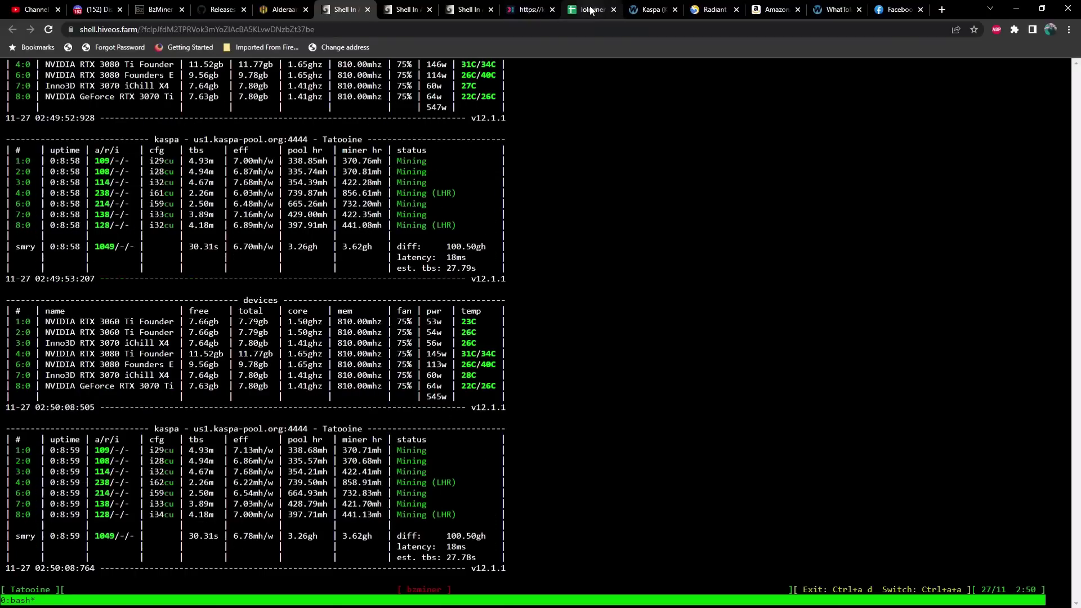
Step: Open Naboo's worker overview in Hive OS through the farm's worker list and check its miner uptime and Hive Shell output
{"action": "left_click", "coordinate": [274, 11]}
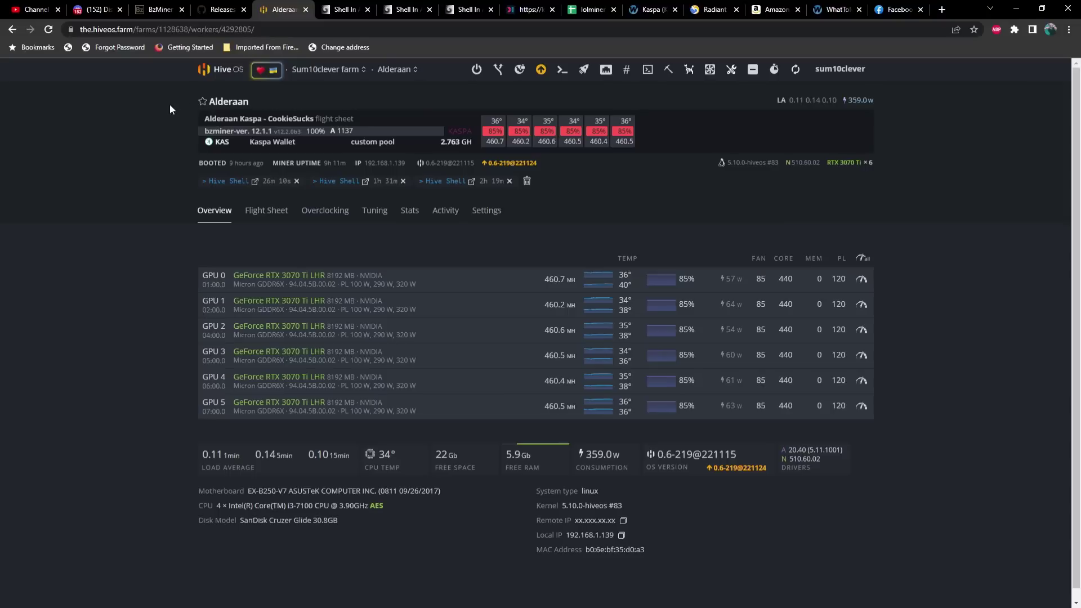
{"action": "left_click", "coordinate": [224, 73]}
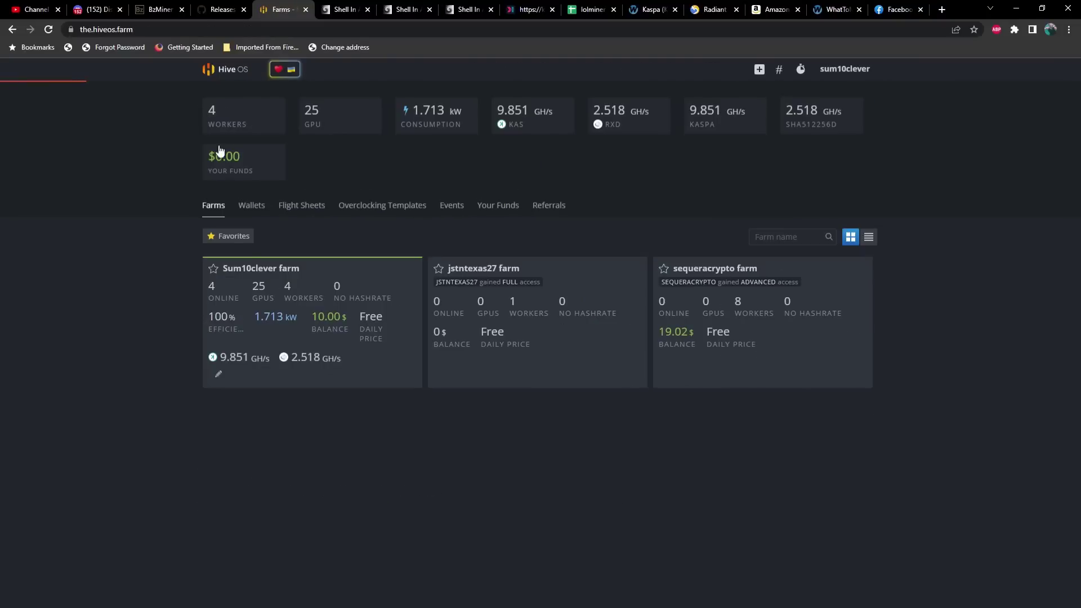
{"action": "left_click", "coordinate": [256, 283]}
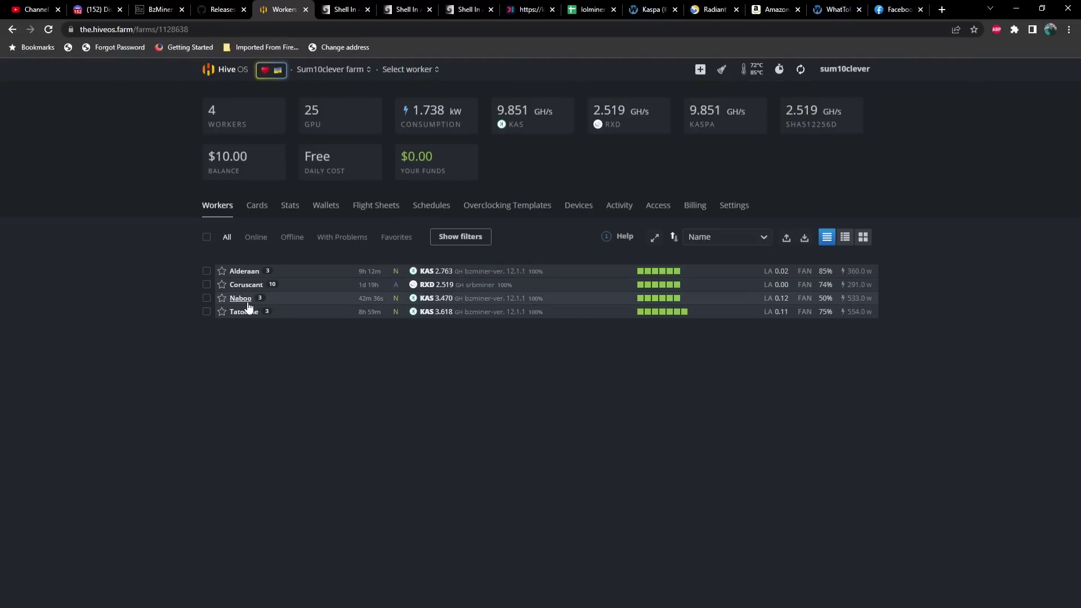
{"action": "left_click", "coordinate": [248, 303]}
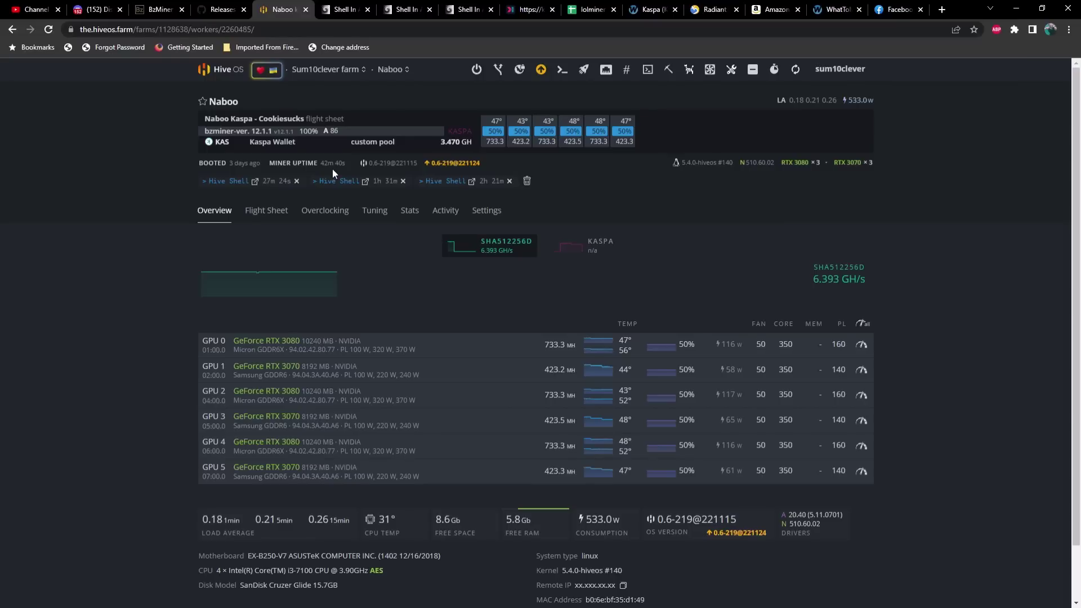
{"action": "left_click", "coordinate": [339, 181]}
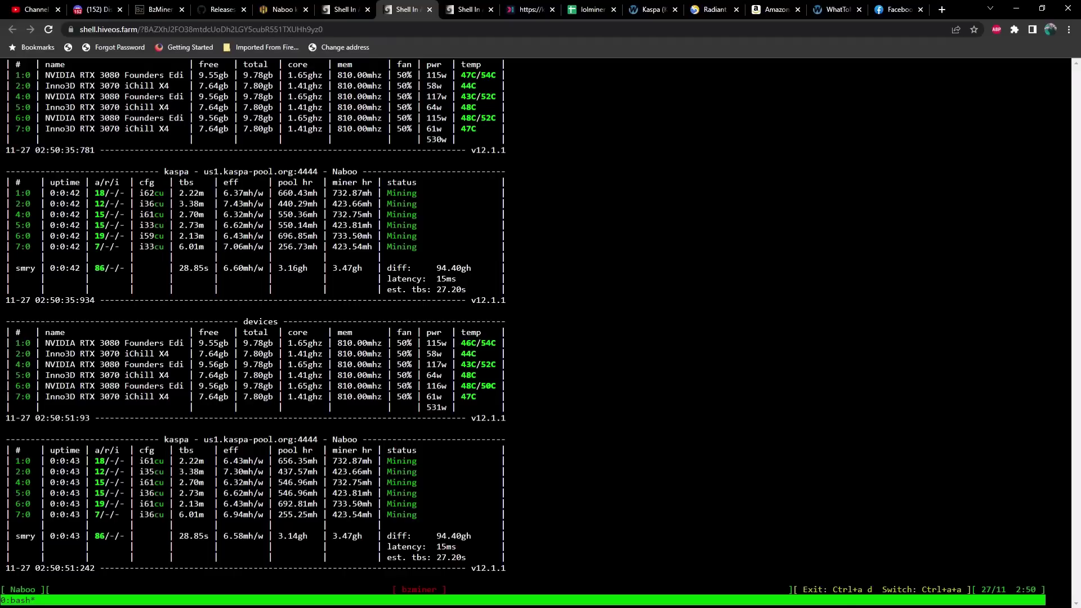
Step: Return to the lolminer vs bzminer spreadsheet and compare Naboo's 9-hour results for both miners
{"action": "left_click", "coordinate": [590, 10]}
{"action": "left_click", "coordinate": [473, 409]}
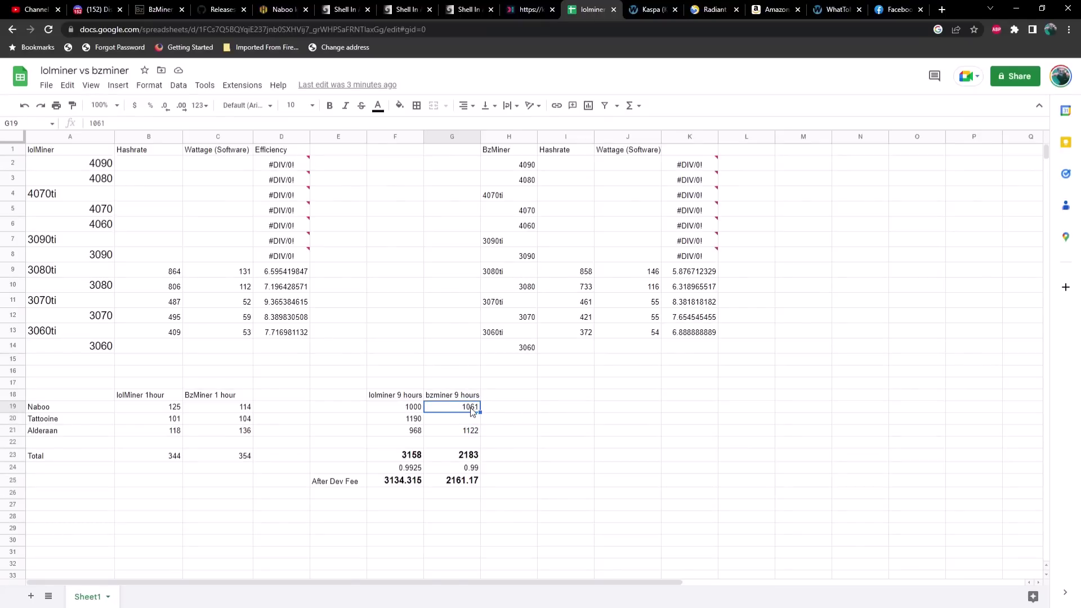
{"action": "left_click", "coordinate": [415, 408]}
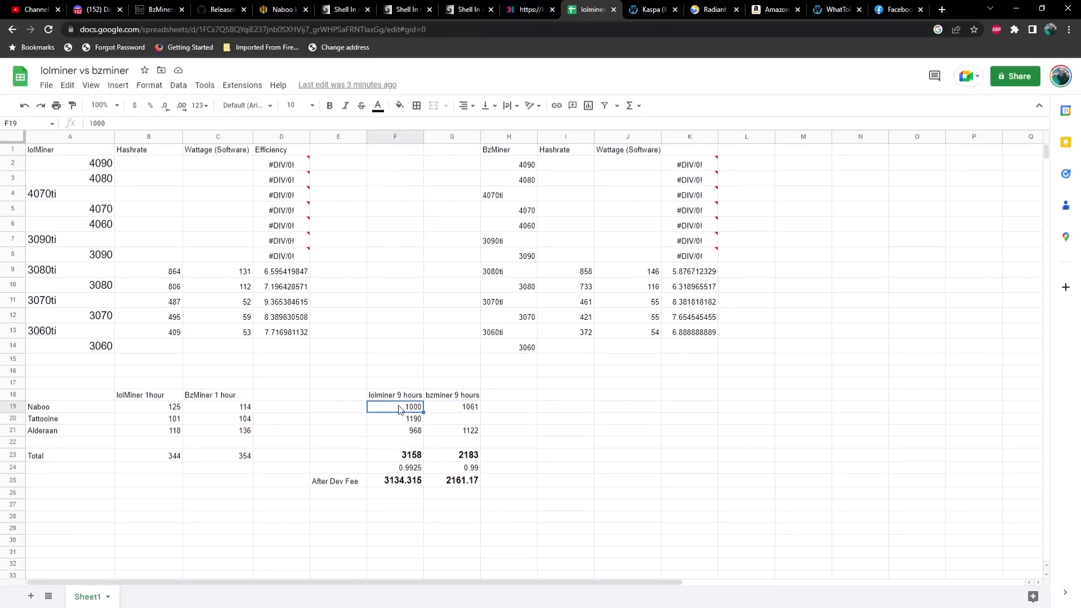
{"action": "left_click", "coordinate": [456, 408]}
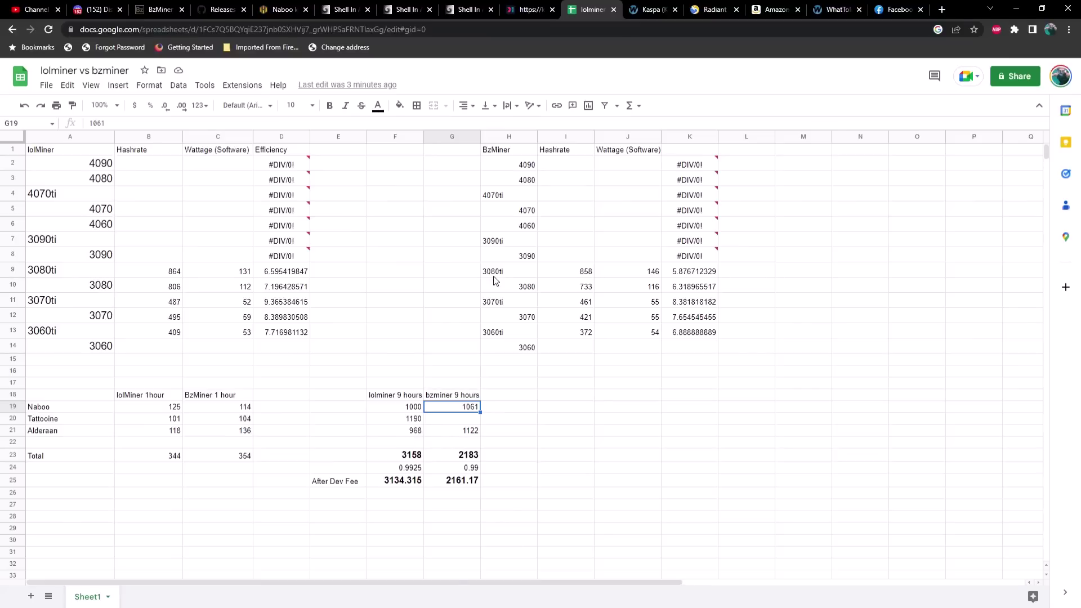
Step: Check the current accepted shares in the BzMiner shells of Alderaan, Naboo and Tatooine
{"action": "left_click", "coordinate": [465, 10]}
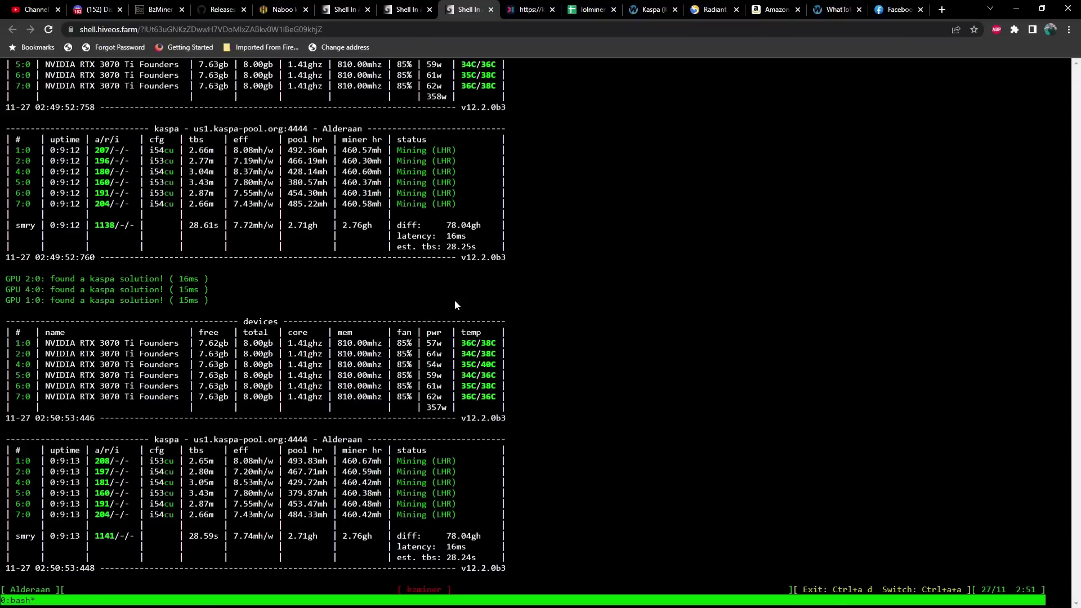
{"action": "left_click", "coordinate": [409, 14]}
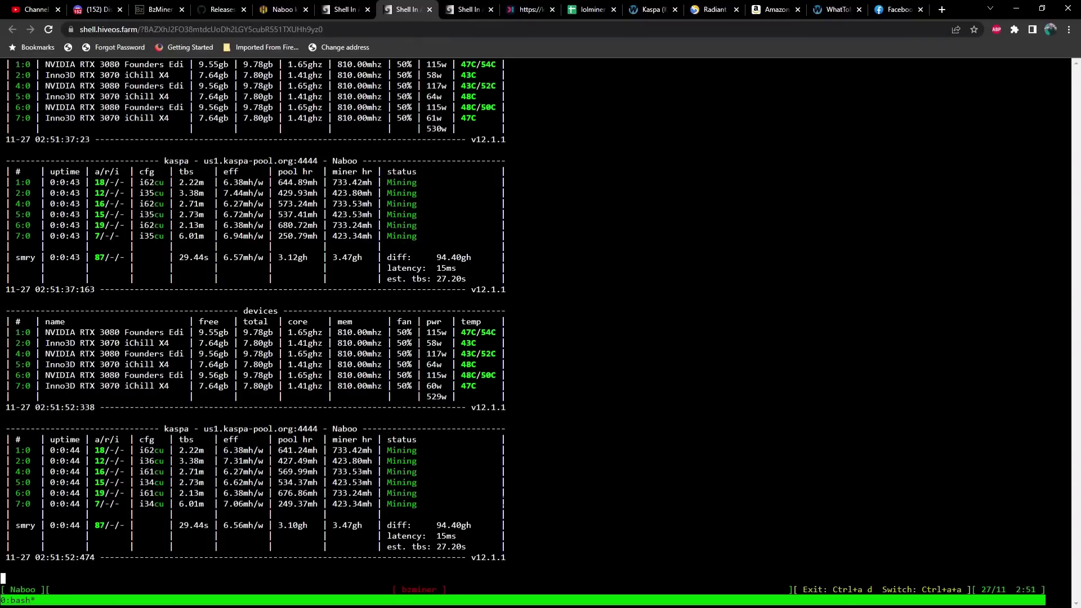
{"action": "left_click", "coordinate": [355, 7]}
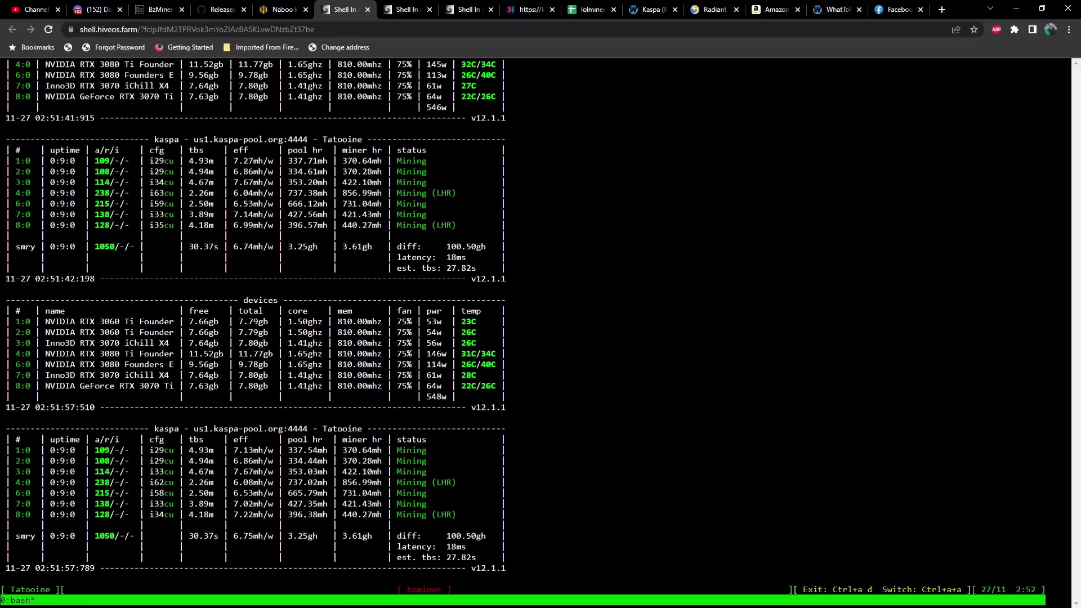
Step: Enter 1050 as Tattooine's bzminer 9 hours result in cell G20 of the spreadsheet
{"action": "left_click", "coordinate": [591, 9]}
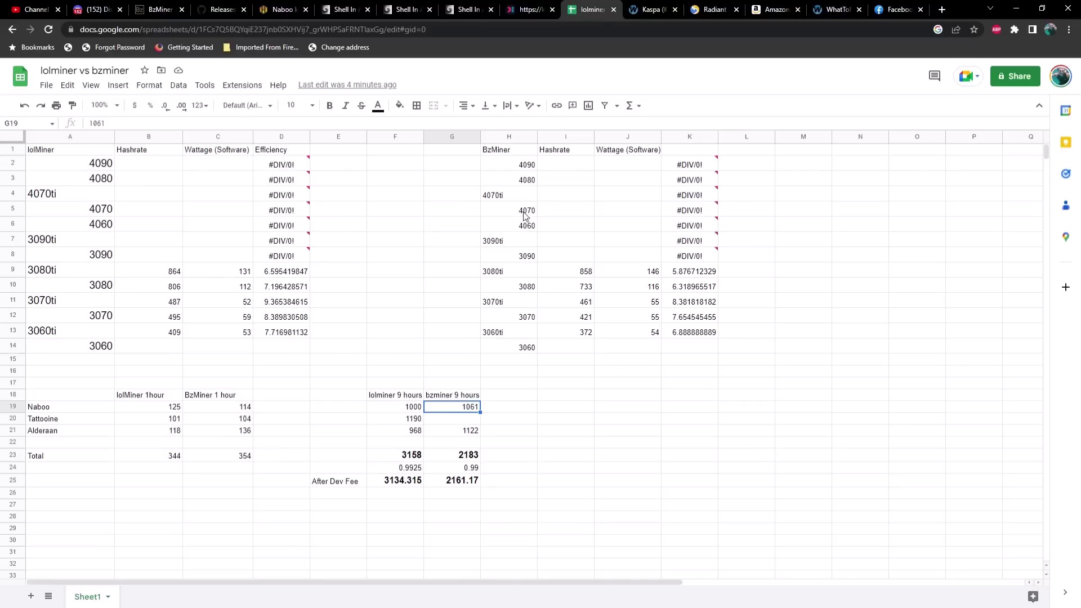
{"action": "left_click", "coordinate": [477, 420]}
{"action": "type", "text": "1050"}
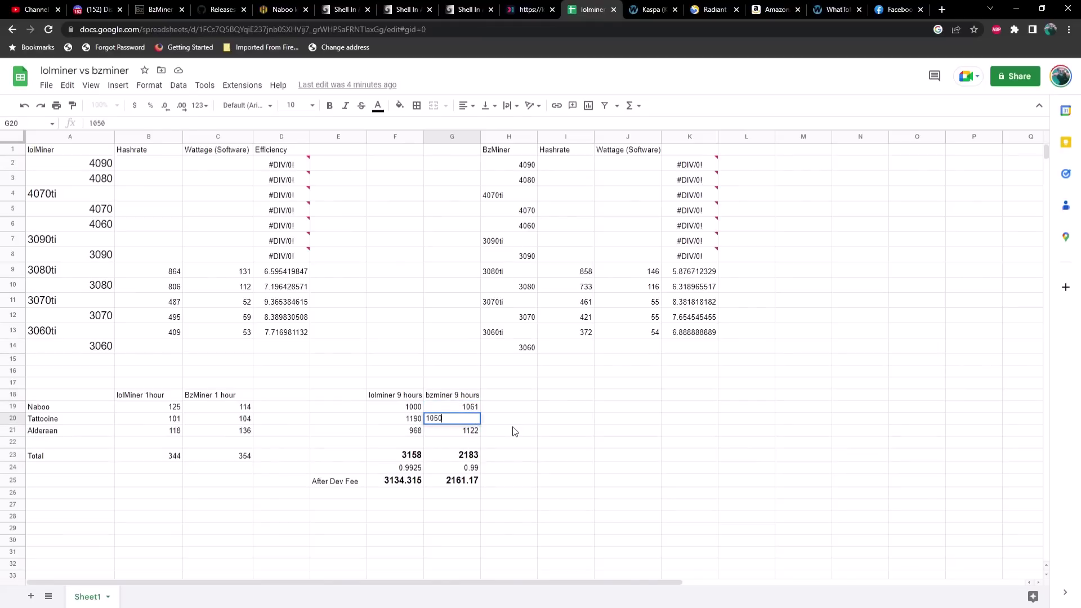
{"action": "key", "text": "Return"}
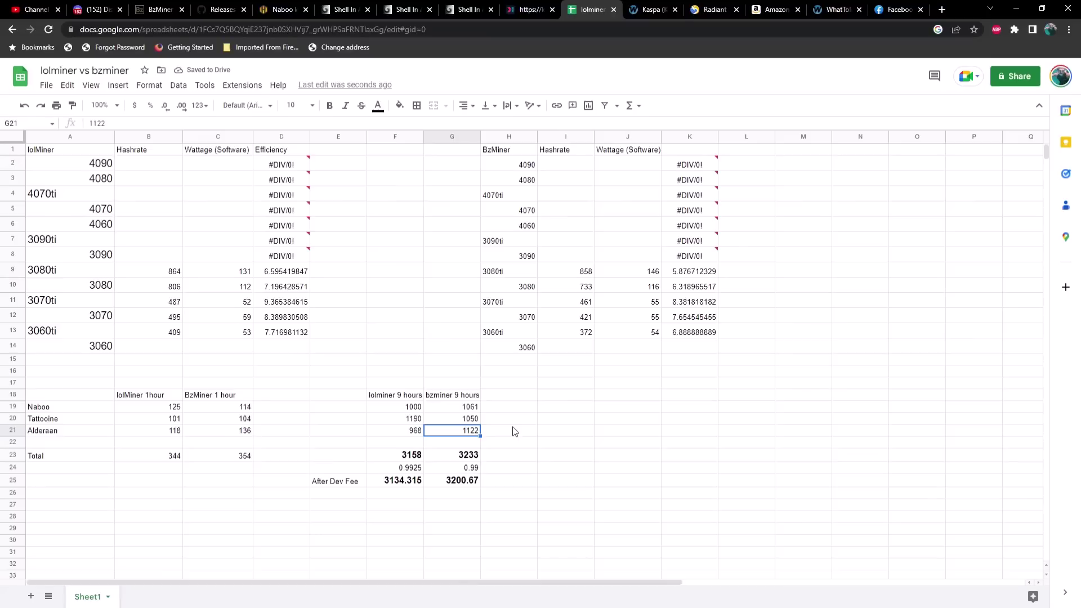
Step: Compare the lolMiner and BzMiner 9-hour totals, their dev fee multipliers and the After Dev Fee results
{"action": "left_click", "coordinate": [411, 458]}
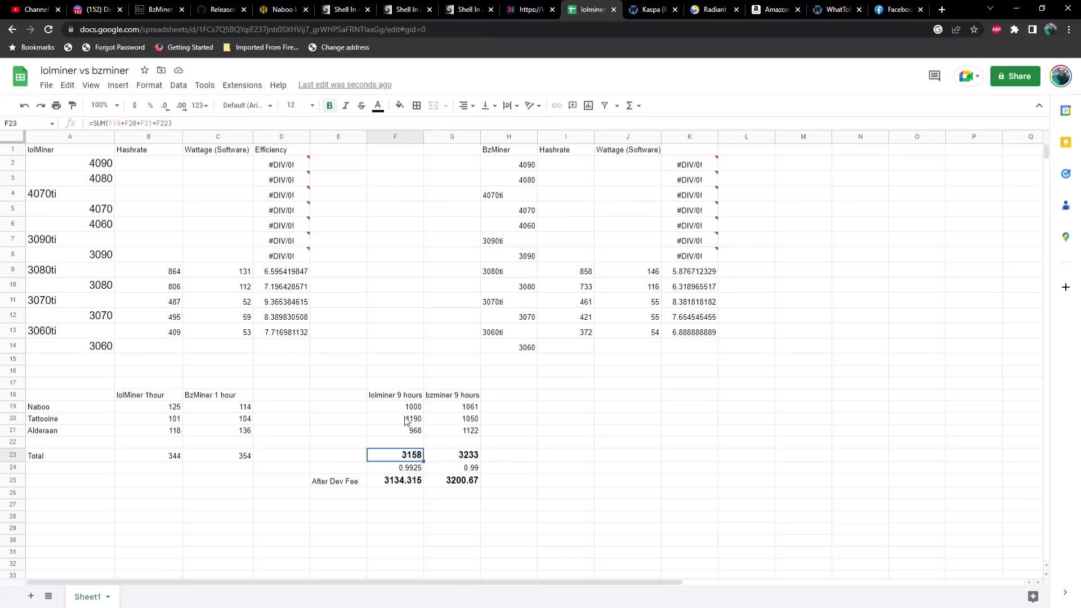
{"action": "left_click", "coordinate": [459, 455]}
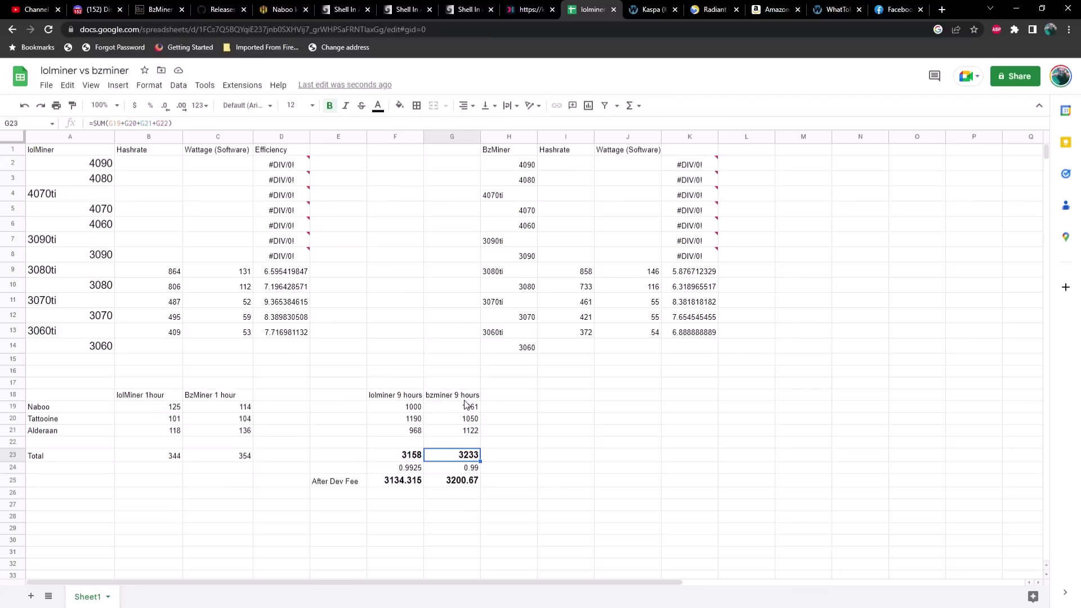
{"action": "left_click", "coordinate": [408, 469]}
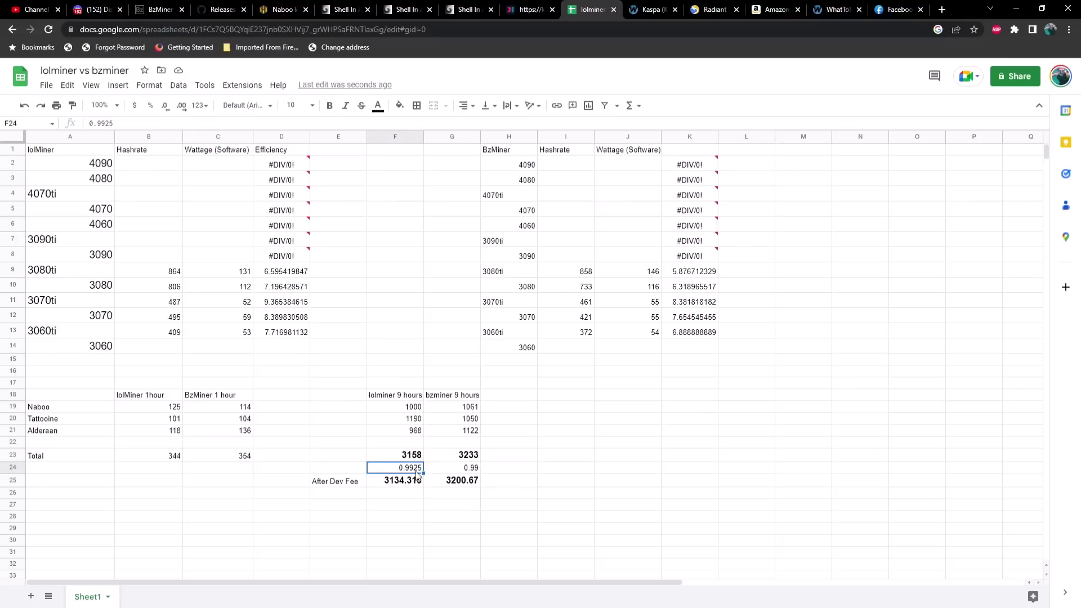
{"action": "left_click", "coordinate": [477, 471]}
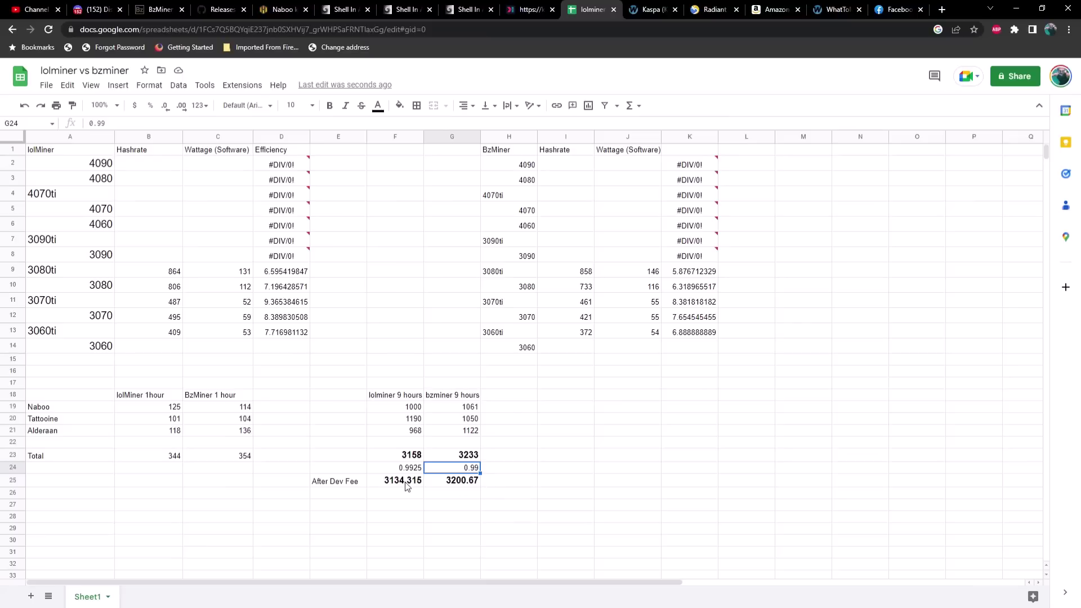
{"action": "left_click", "coordinate": [407, 485]}
{"action": "left_click", "coordinate": [466, 488]}
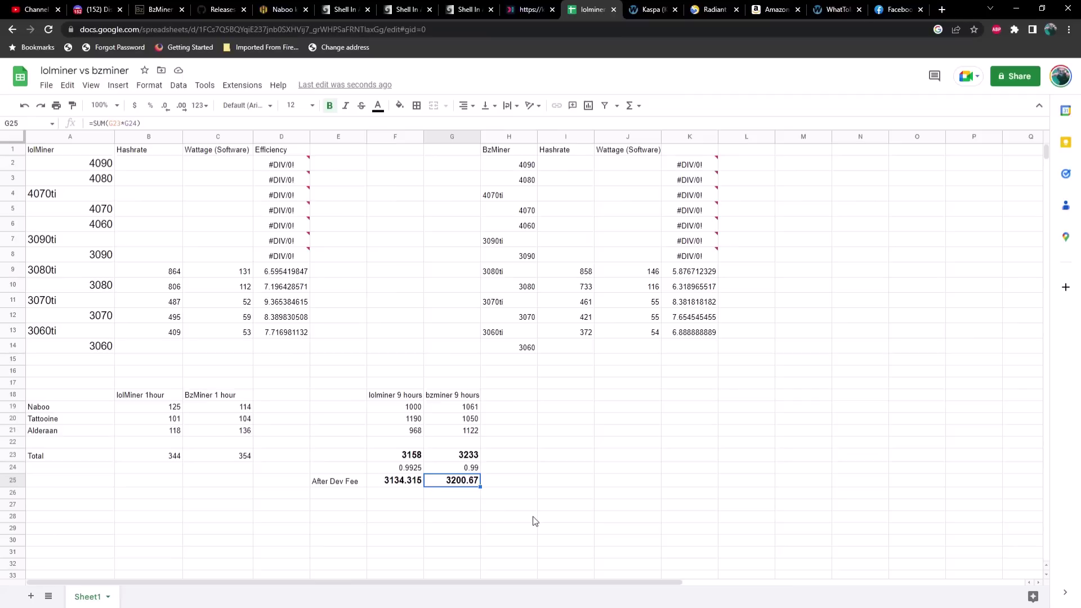
Step: Review the bzminer 9 hours column and the 3080ti to 3060ti rows of the lolMiner hashrate table
{"action": "left_click", "coordinate": [461, 493]}
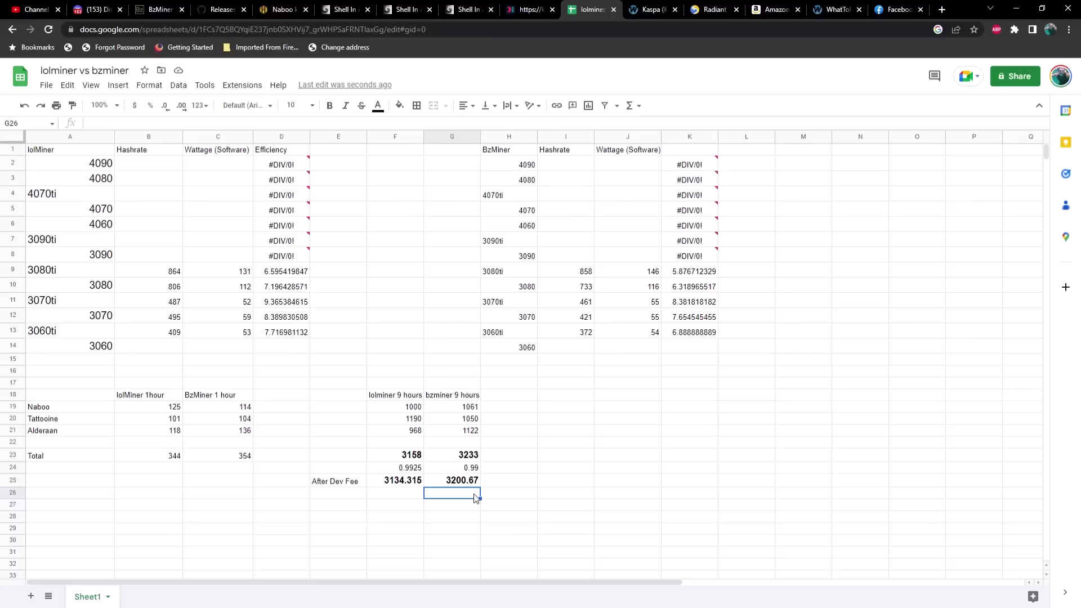
{"action": "left_click", "coordinate": [511, 483]}
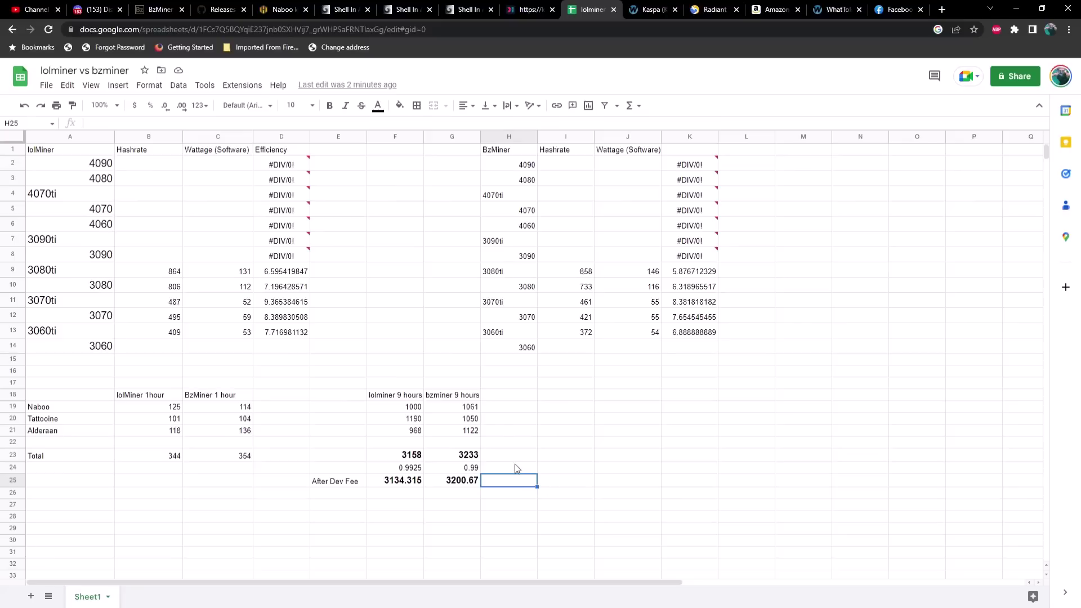
{"action": "left_click", "coordinate": [455, 396]}
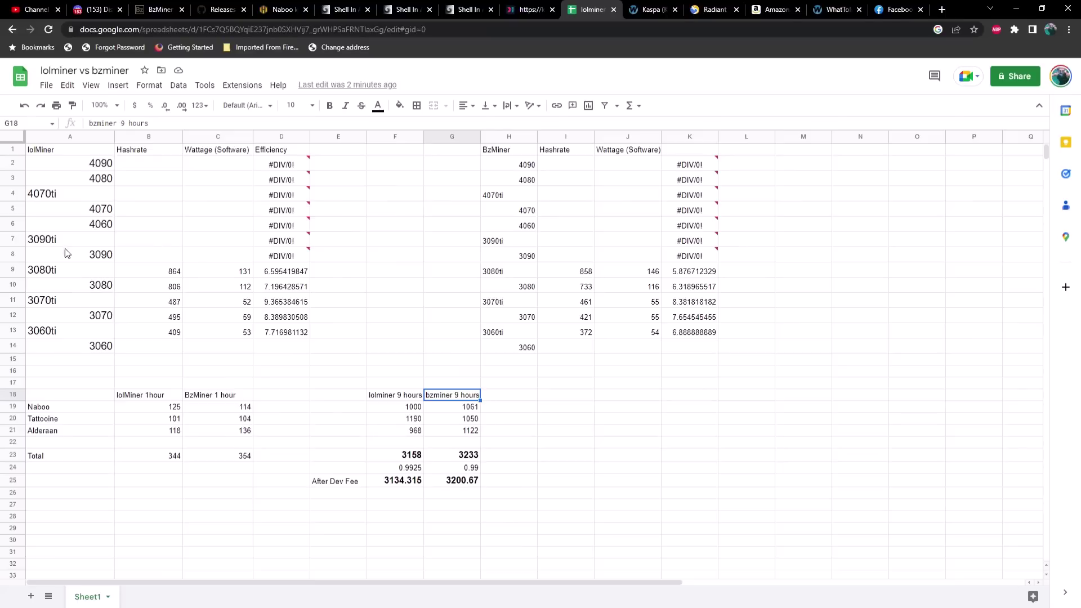
{"action": "left_click", "coordinate": [48, 274]}
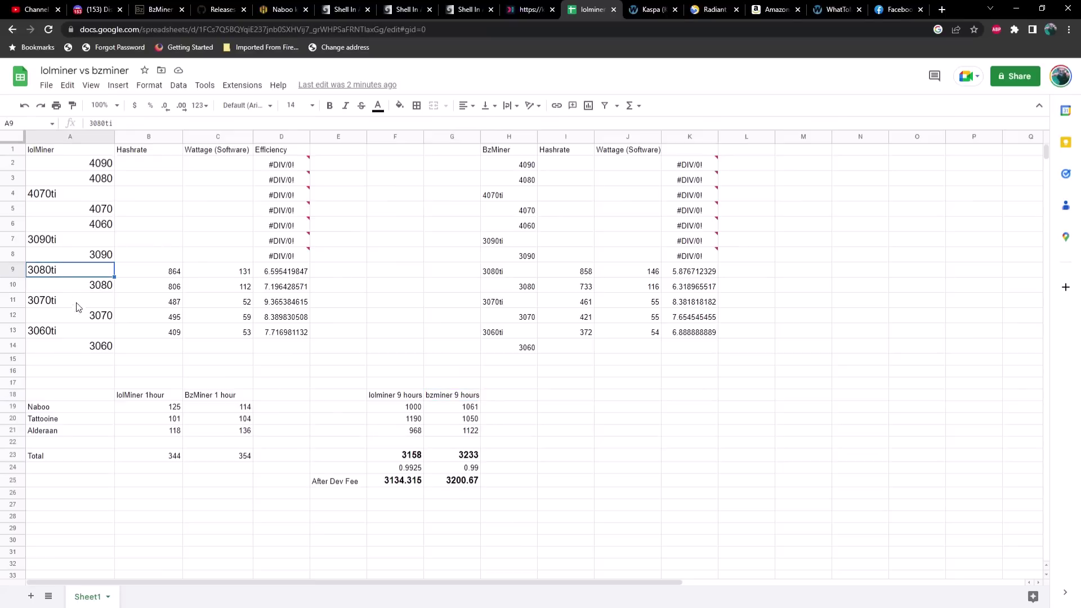
{"action": "left_click", "coordinate": [74, 335]}
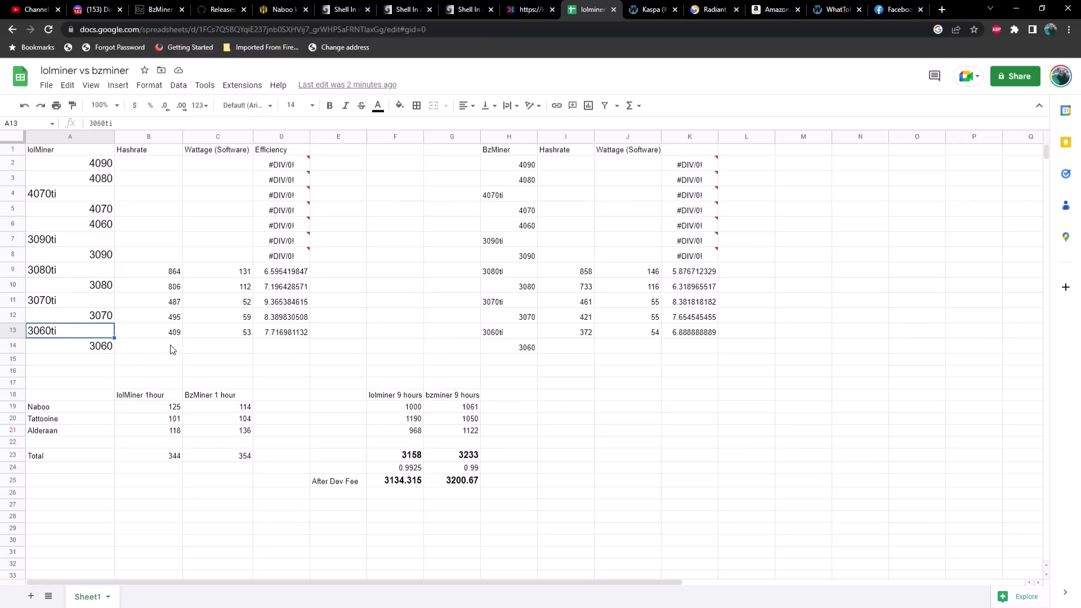
Step: Recheck the After Dev Fee results of lolMiner against those of BzMiner
{"action": "left_click", "coordinate": [446, 495]}
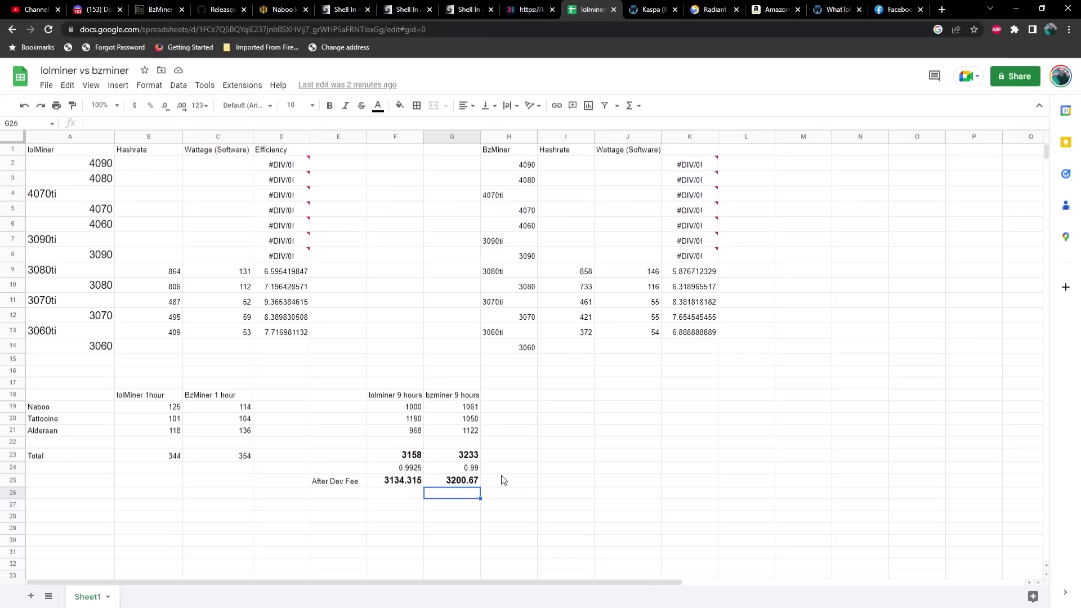
{"action": "left_click", "coordinate": [397, 483]}
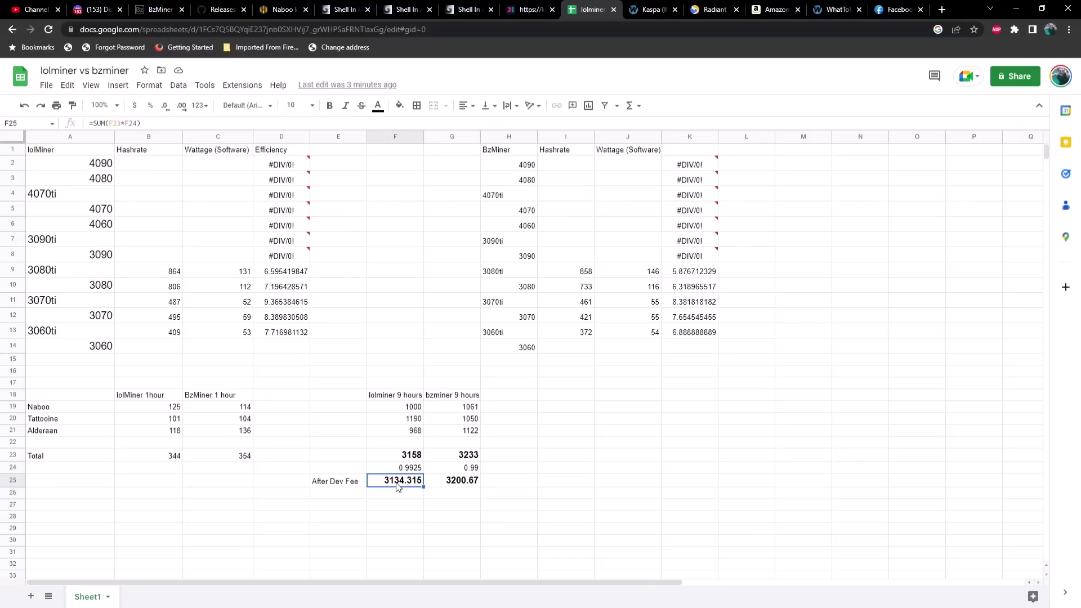
{"action": "left_click", "coordinate": [445, 486]}
{"action": "left_click", "coordinate": [404, 486]}
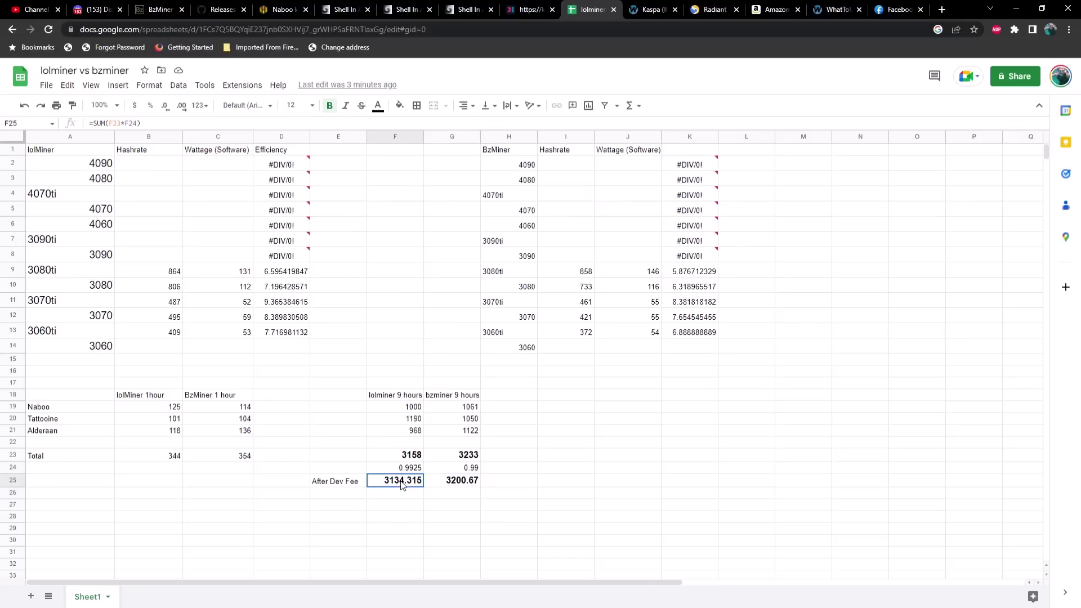
{"action": "left_click", "coordinate": [440, 488]}
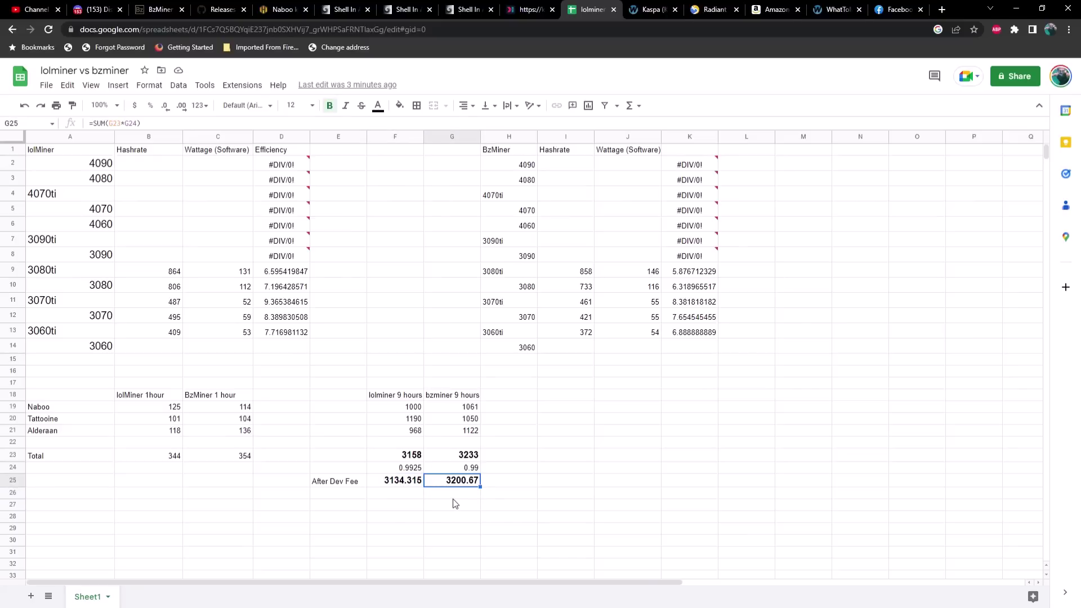
{"action": "double_click", "coordinate": [401, 498]}
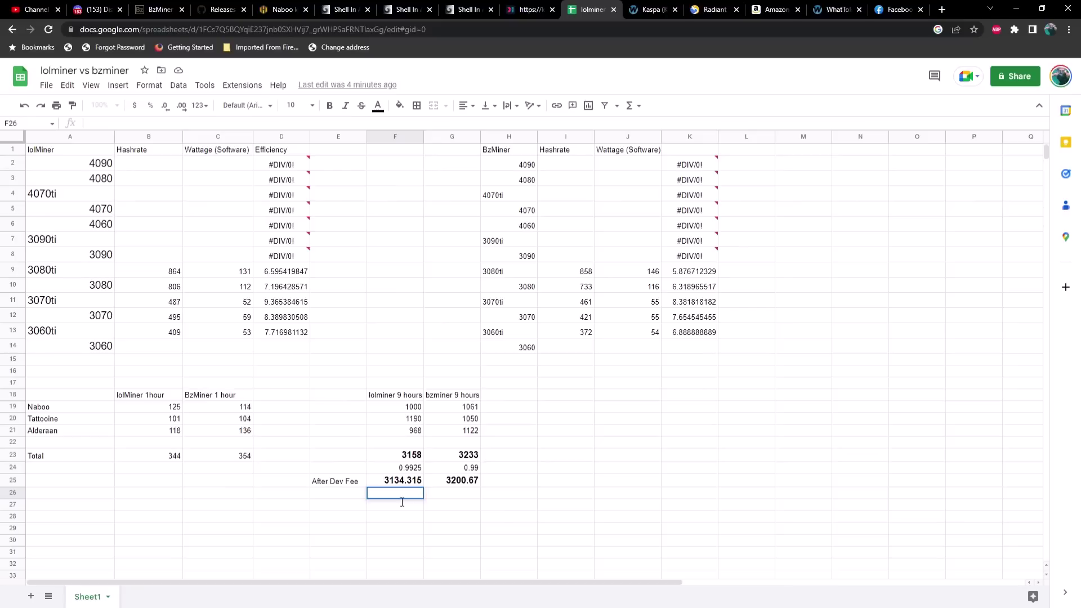
{"action": "left_click", "coordinate": [477, 470]}
{"action": "left_click", "coordinate": [499, 470]}
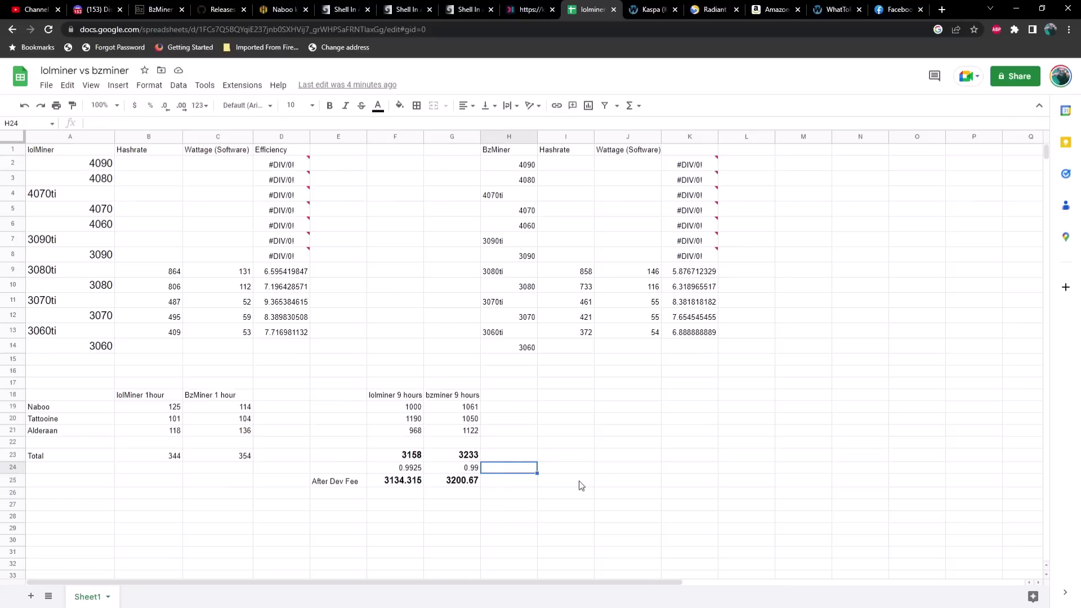